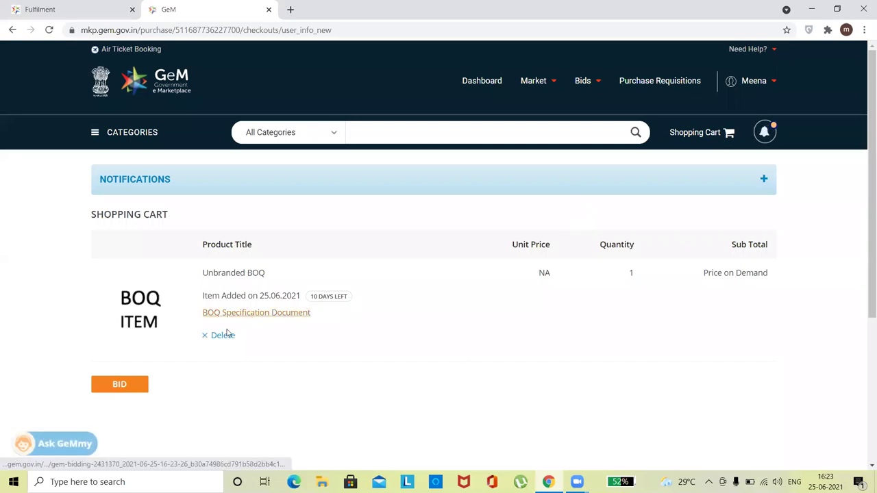
Start a bid for the BOQ item, then download and open sampleboqv1 (2).xlsx
left_click(126, 388)
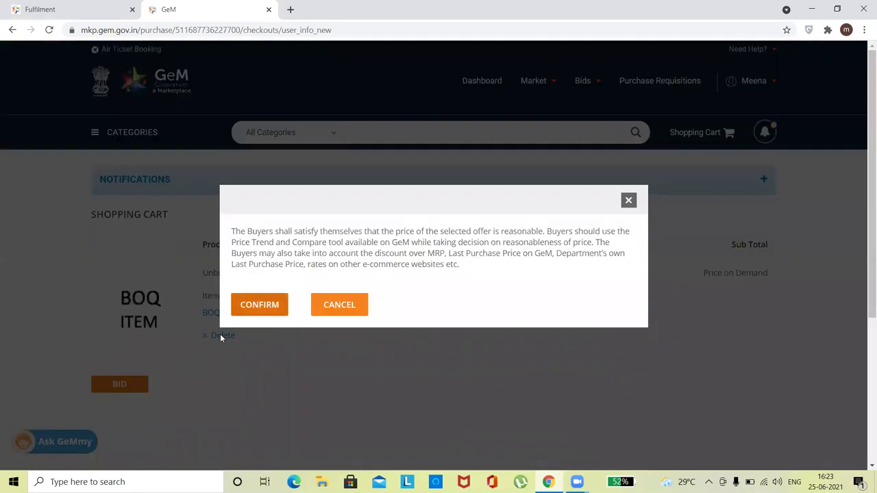
left_click(265, 303)
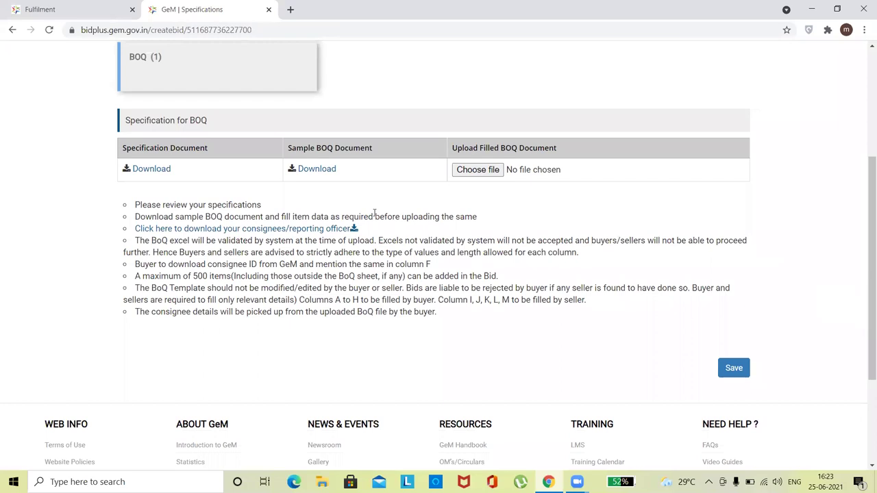
left_click(318, 173)
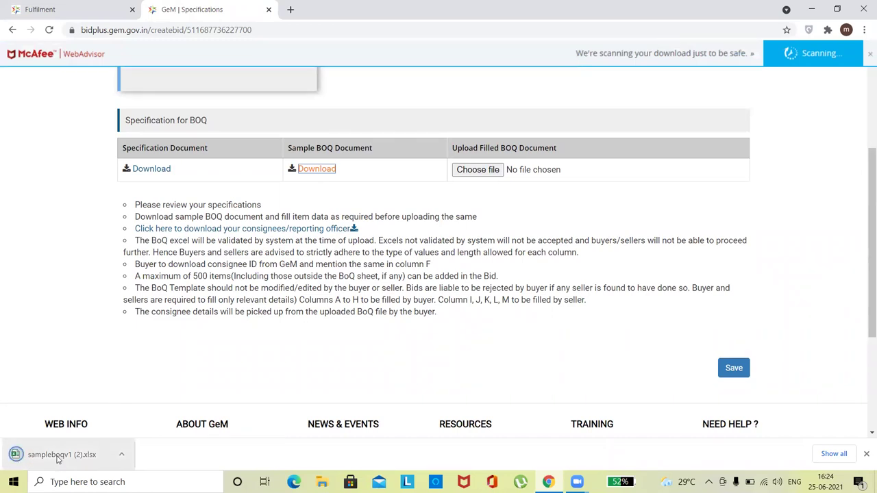
left_click(58, 456)
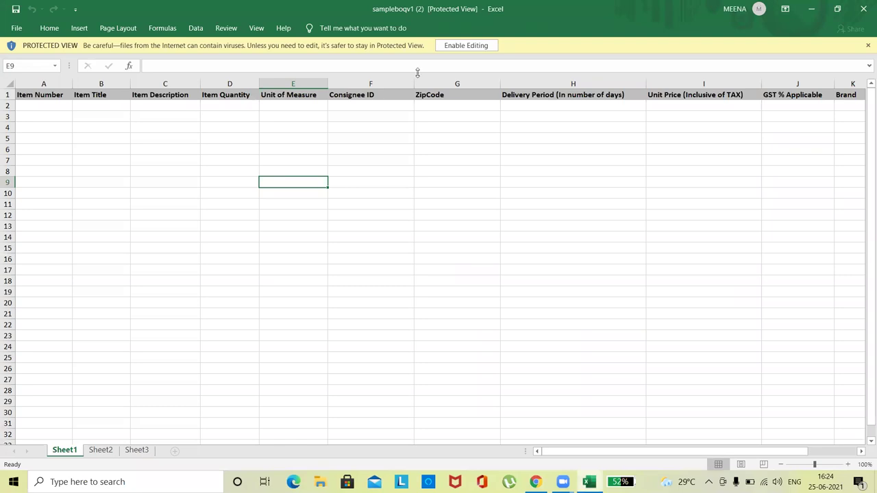
Enable editing and enter item 1, with title and description Mask, in row 2
left_click(472, 45)
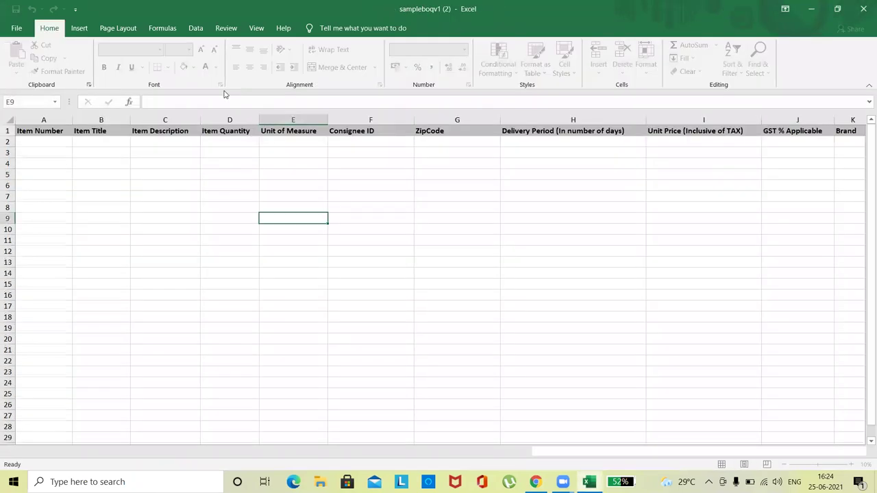
left_click(45, 141)
type("1")
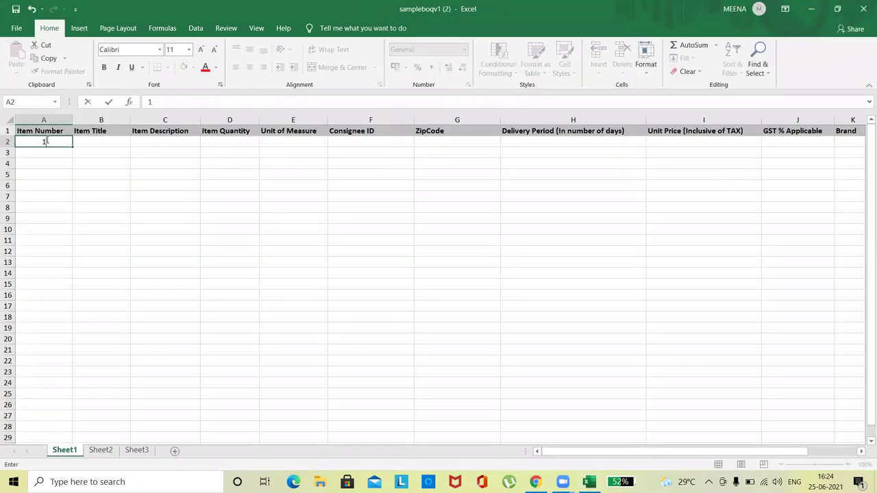
key("Tab")
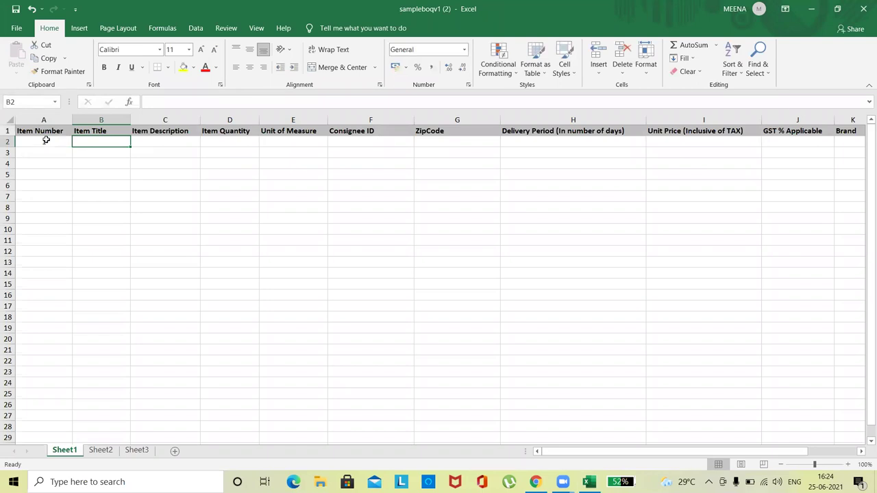
type("Mask")
key("Tab")
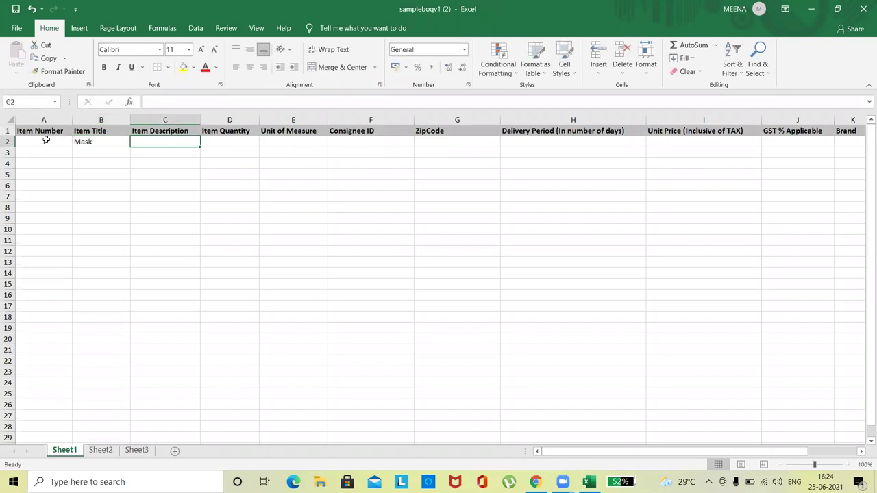
type("Ms")
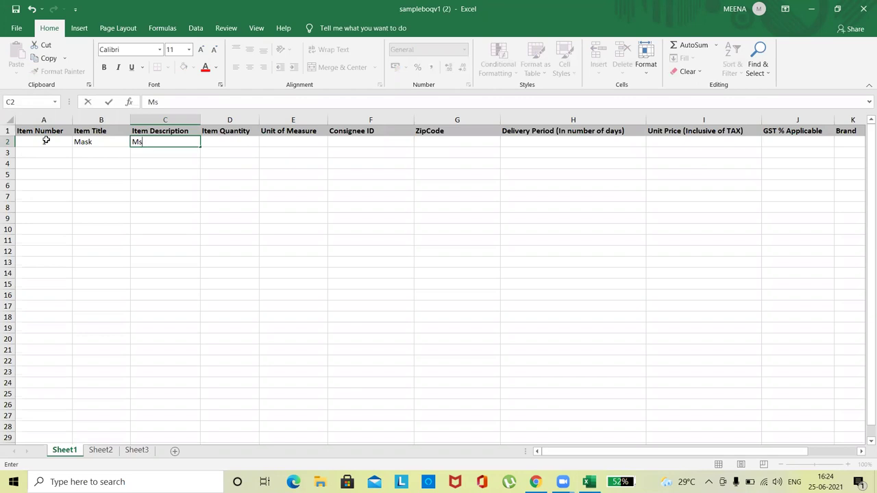
key("Tab")
Complete row 2 with quantity 300, unit nos and the consignee ID, then return to GeM
type("300")
key("Tab")
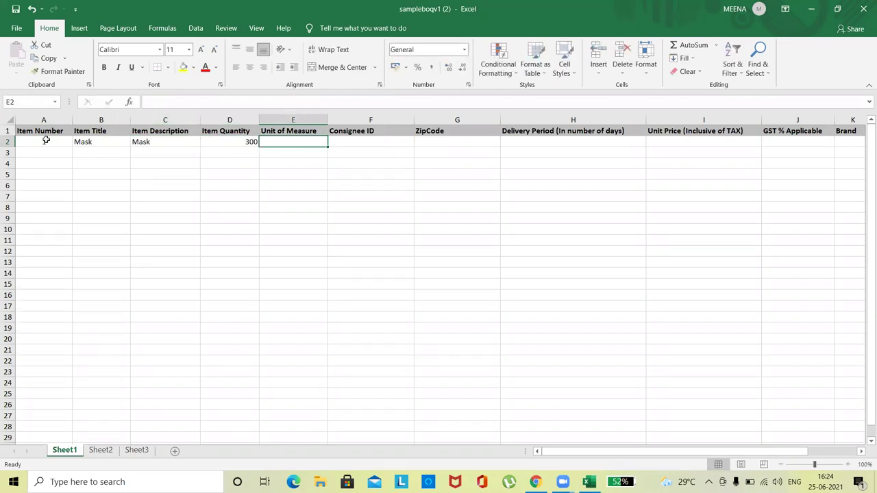
type("nos")
key("Tab")
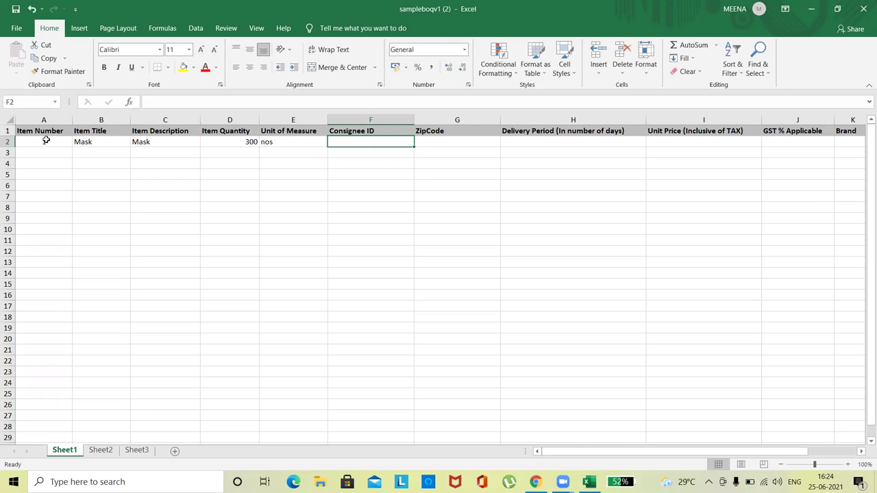
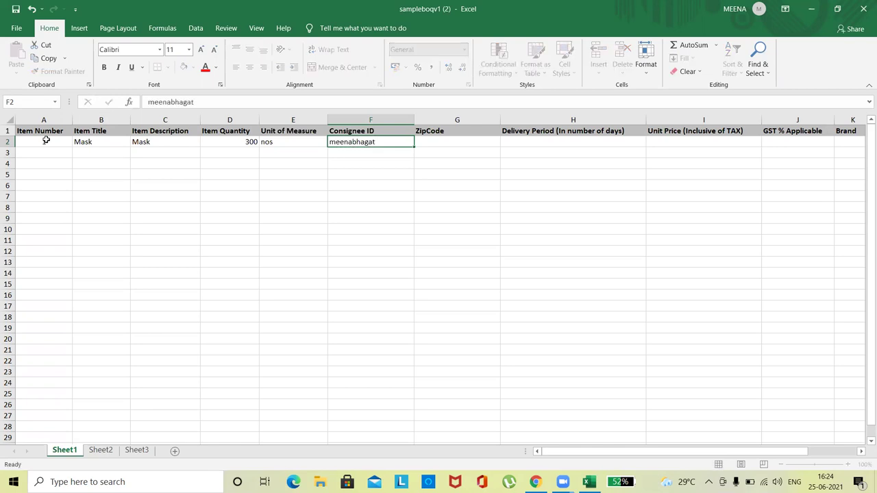
key("Tab")
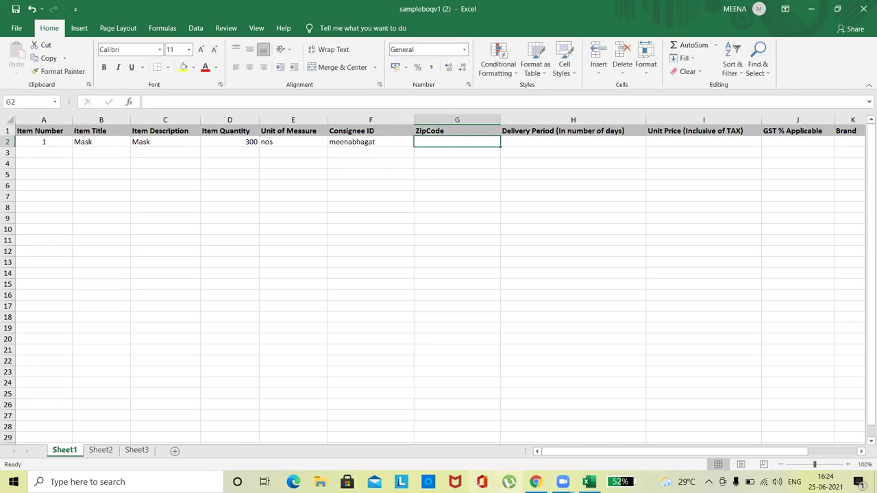
left_click(536, 482)
left_click_drag(865, 294, 865, 152)
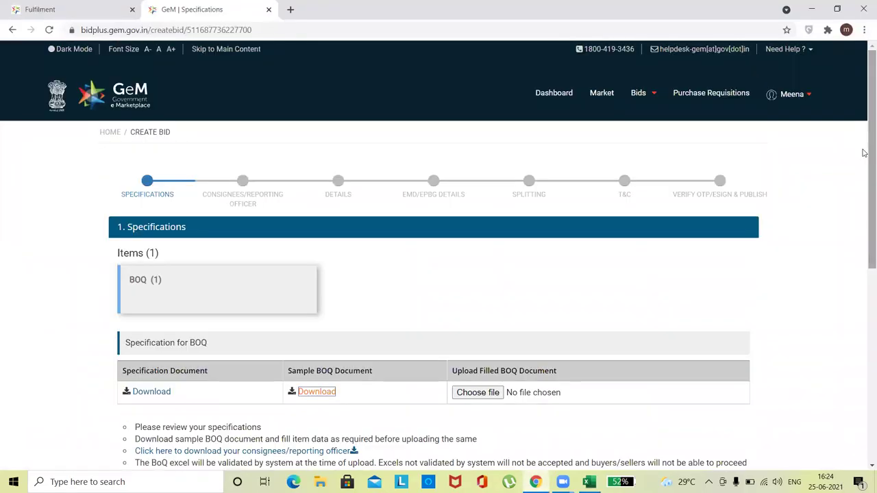
In a new dashboard tab, search 'mask' and open the Filtering Half Mask-Air Pollution Mask-IS 9473 category
right_click(553, 94)
left_click(578, 102)
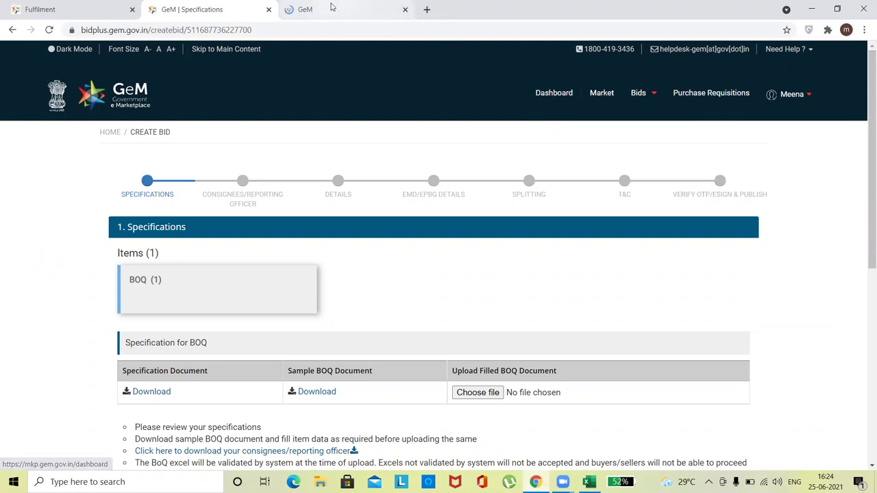
left_click(334, 9)
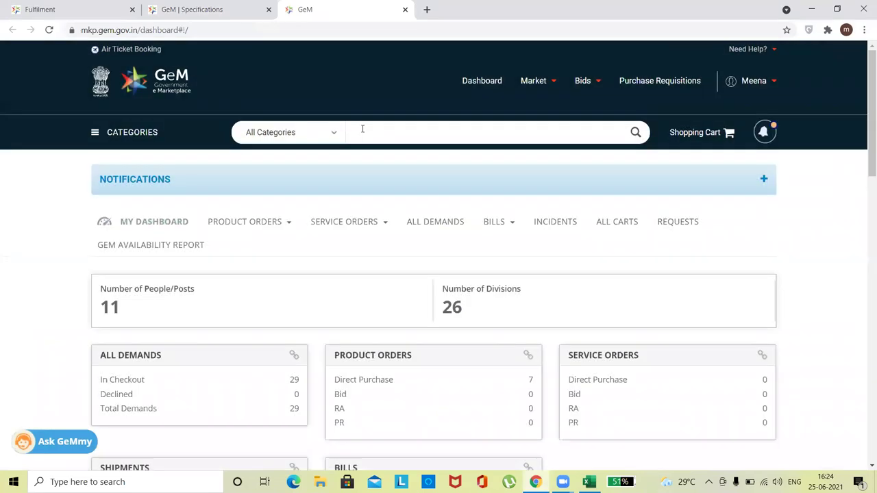
left_click(362, 129)
type("mask")
key("Return")
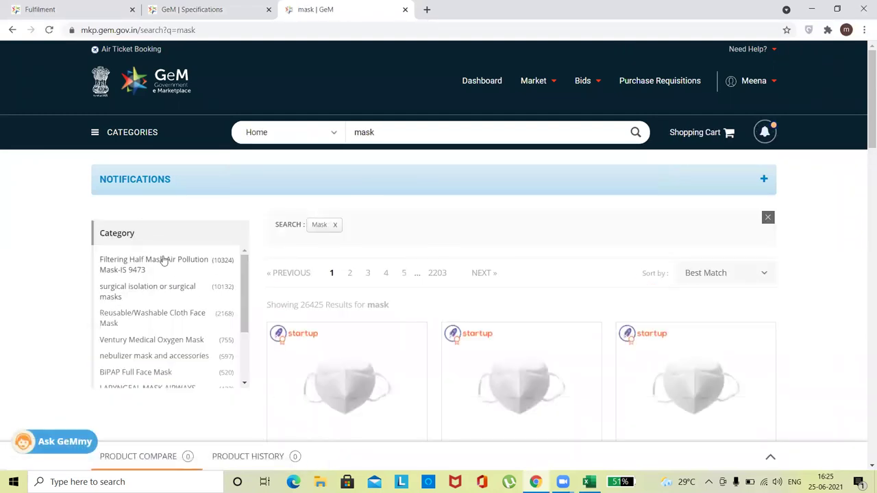
left_click(163, 259)
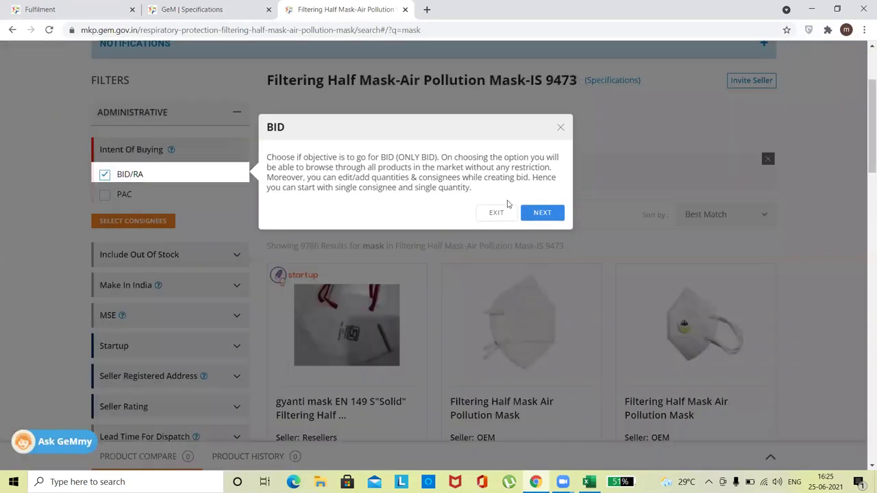
Set the consignee delivery location to Uttar Pradesh, then go back to the BOQ workbook
left_click(494, 215)
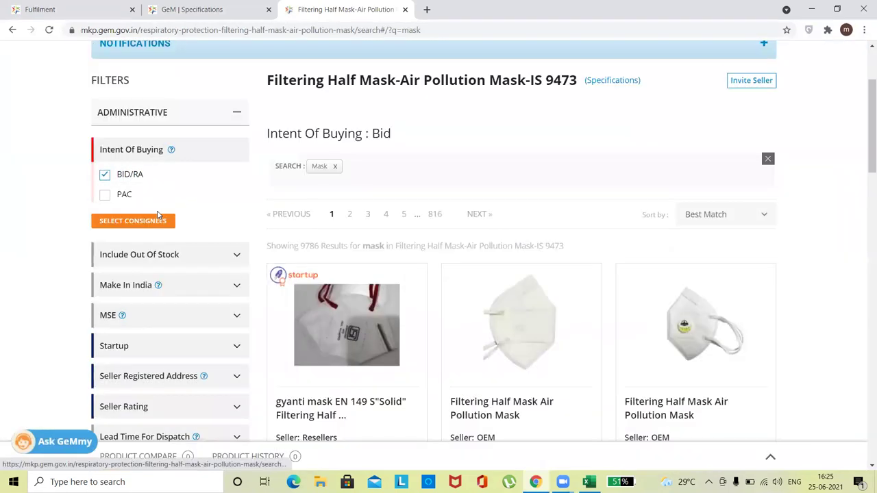
left_click(104, 175)
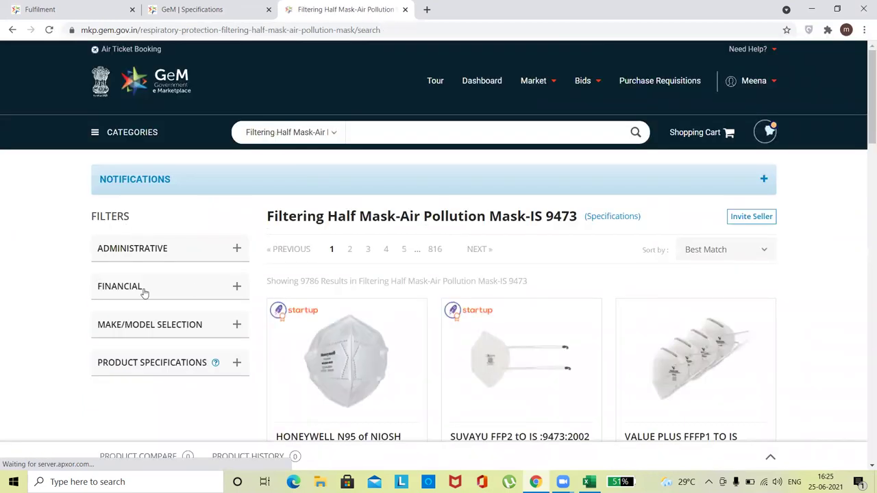
left_click(143, 248)
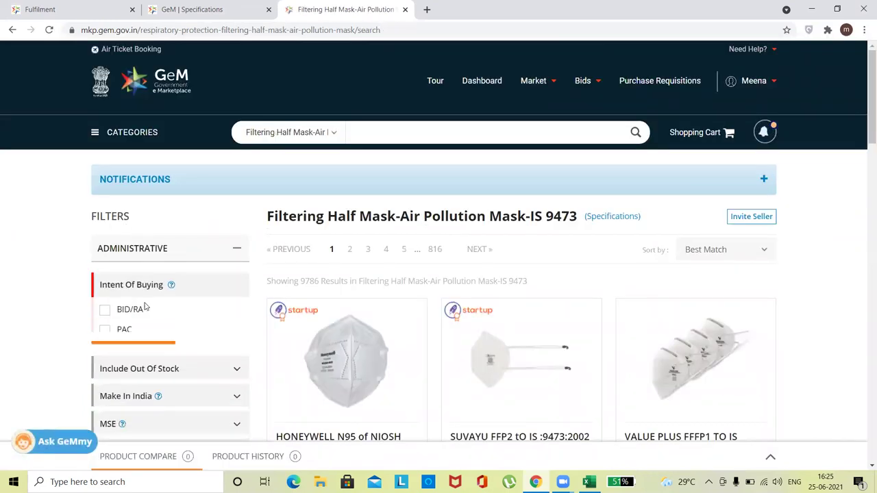
left_click(132, 357)
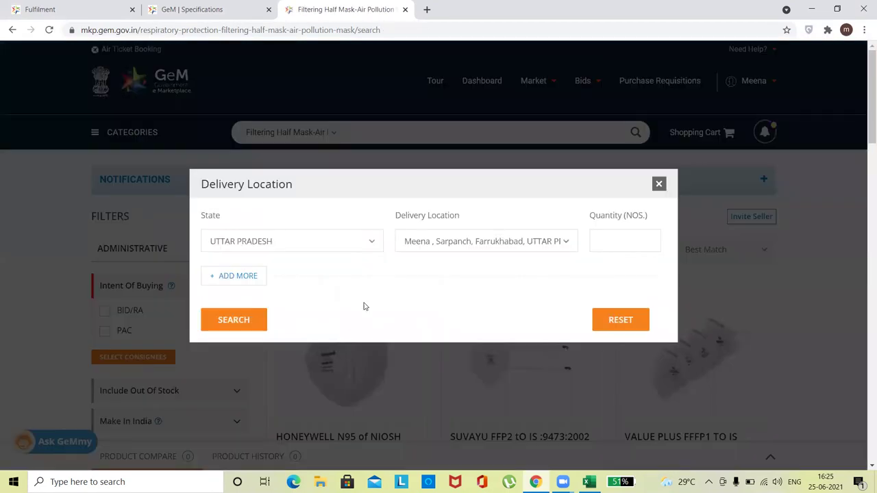
left_click(304, 243)
left_click(516, 241)
left_click(421, 262)
left_click(560, 240)
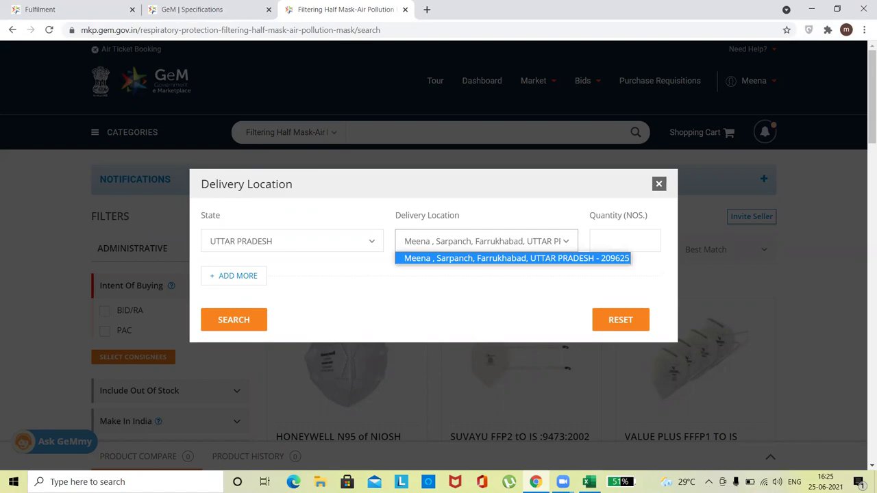
left_click(589, 481)
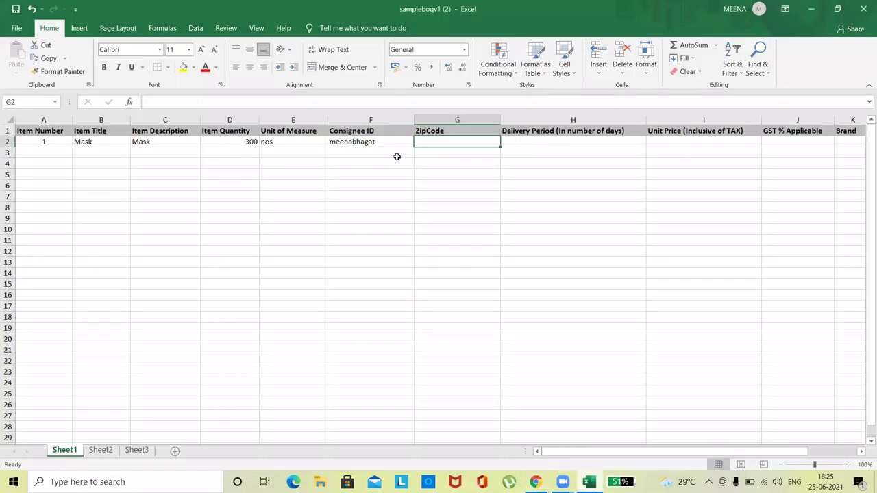
Finish the Mask row with zip code 209625 and 15-day delivery
type("209625")
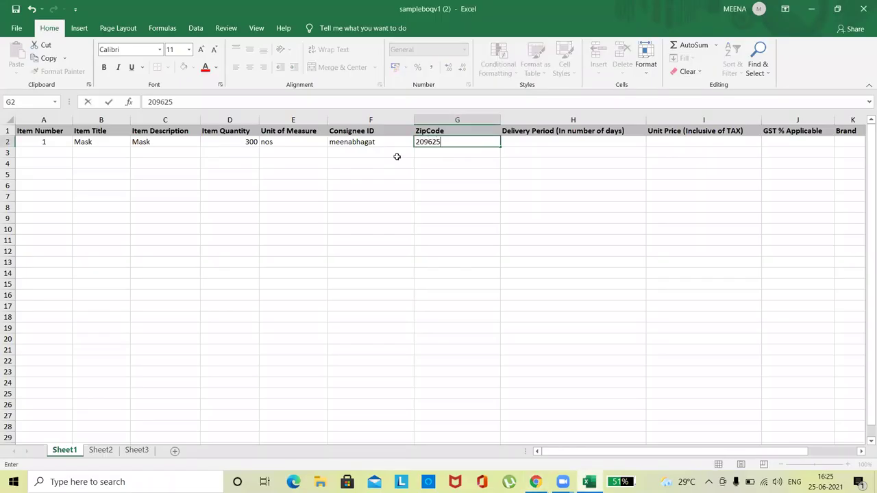
key("Tab")
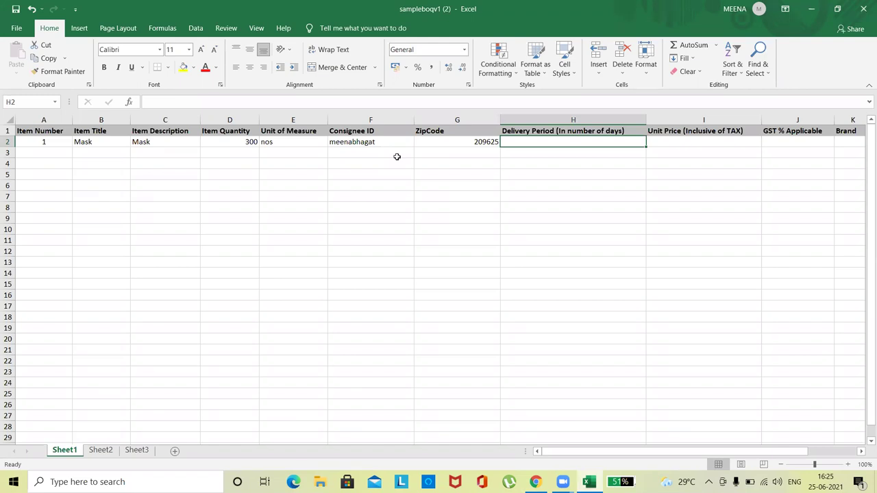
type("15")
key("ctrl+Return")
Add item 2, Nails: 5000 Kg, consignee ID, zip 209625, 15-day delivery
left_click(52, 152)
type("2")
key("Tab")
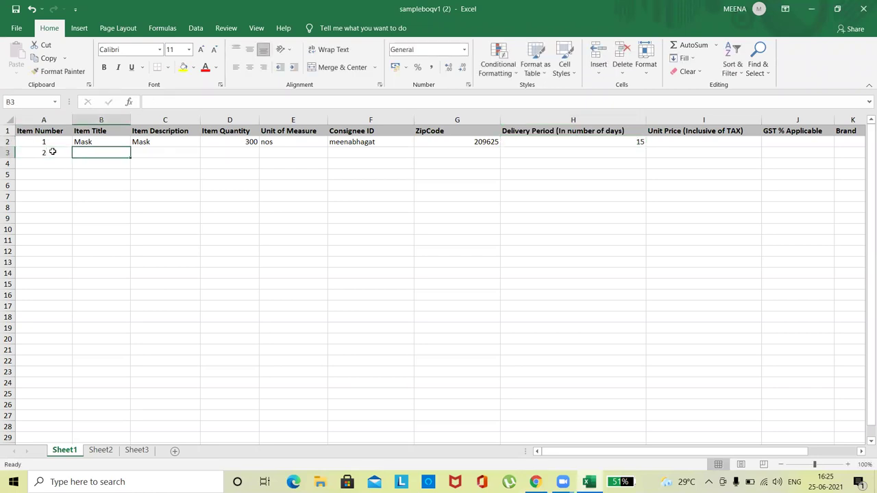
type("Nails")
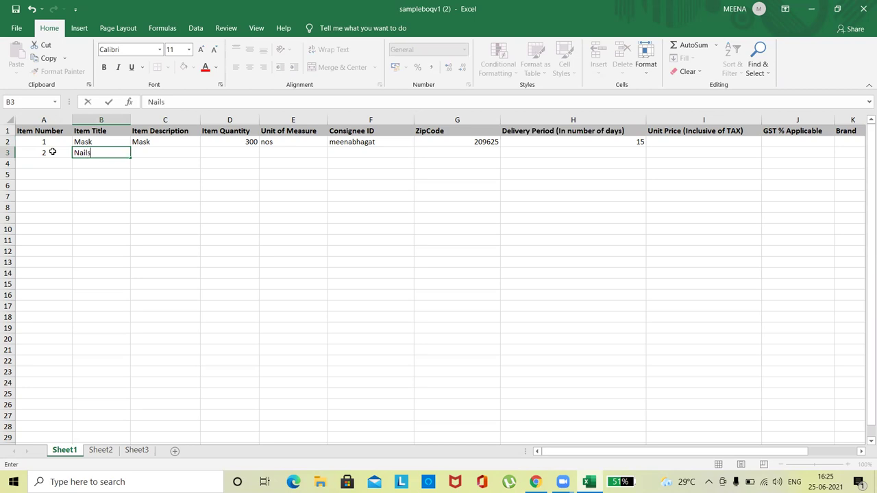
key("Tab")
type("Nails")
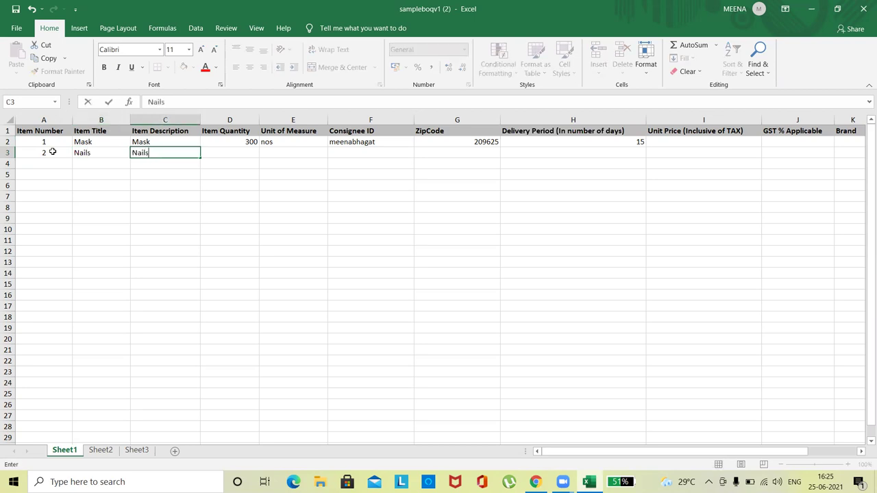
key("Tab")
type("5000")
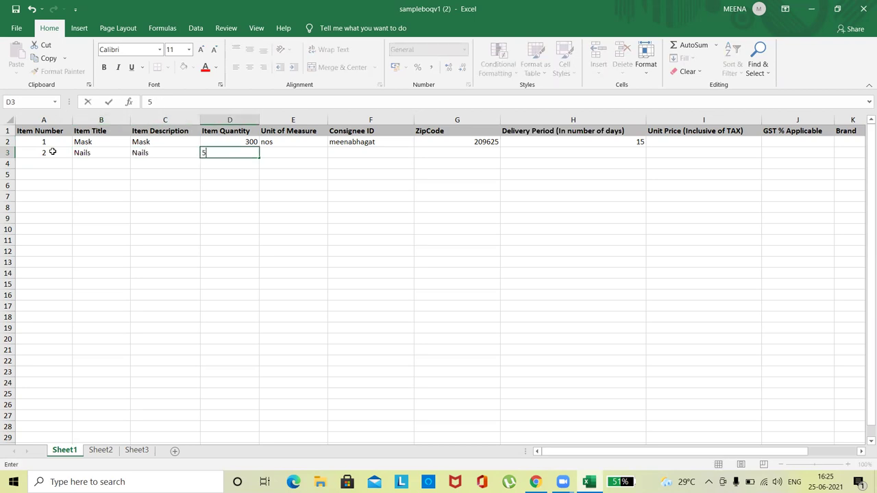
key("Tab")
type("Kg")
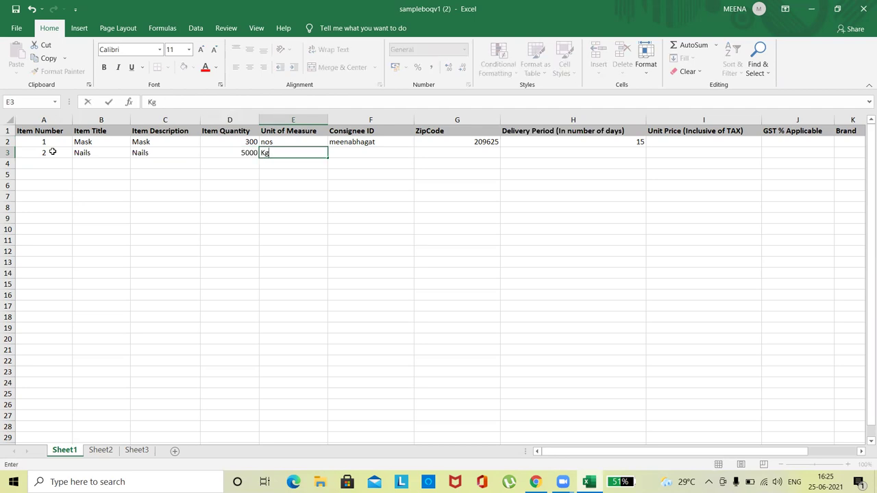
key("Tab")
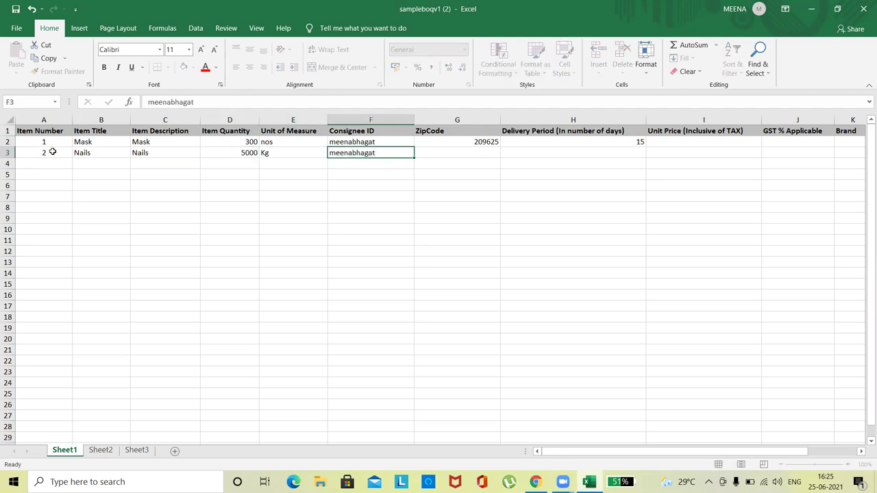
key("Tab")
type("20")
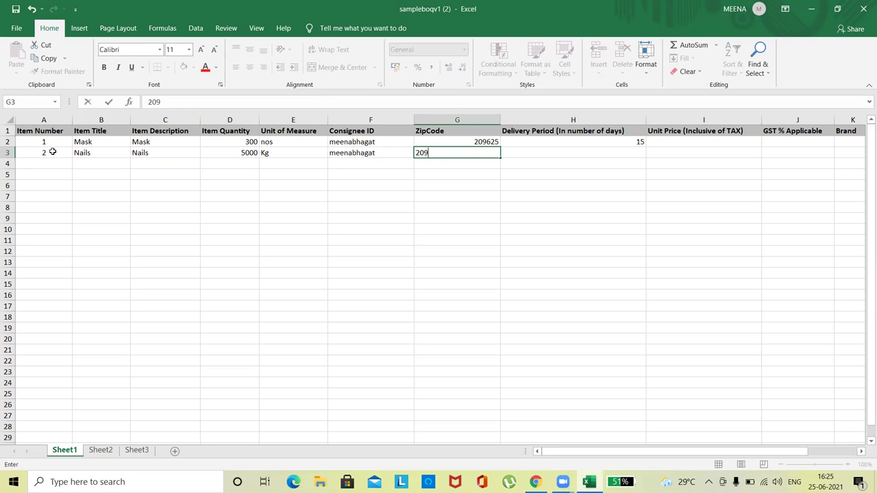
type("9625")
key("Tab")
type("1")
key("Return")
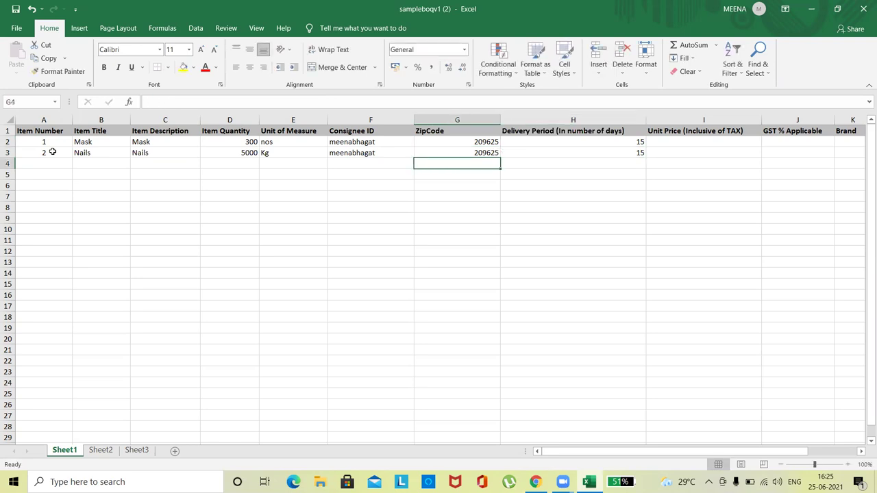
Add item 3, Computer: 5 Nos, consignee ID, zip 209625, 15-day delivery
key("Home")
type("3")
key("Tab")
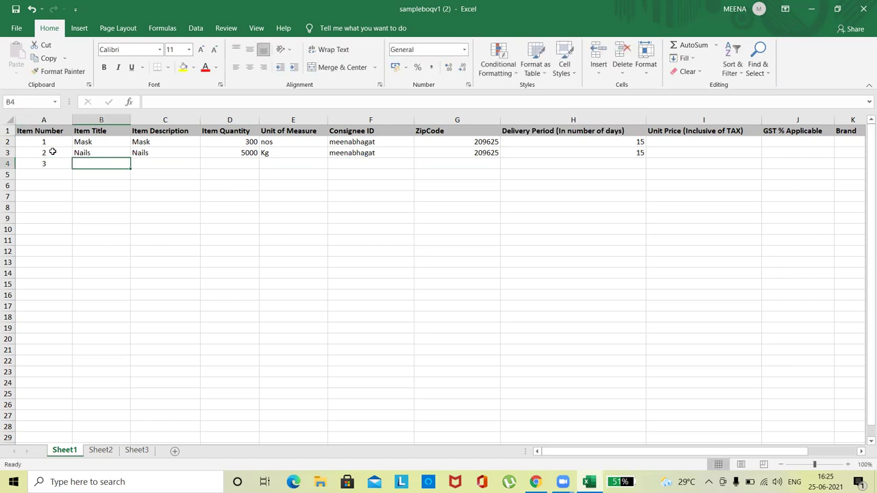
type("C")
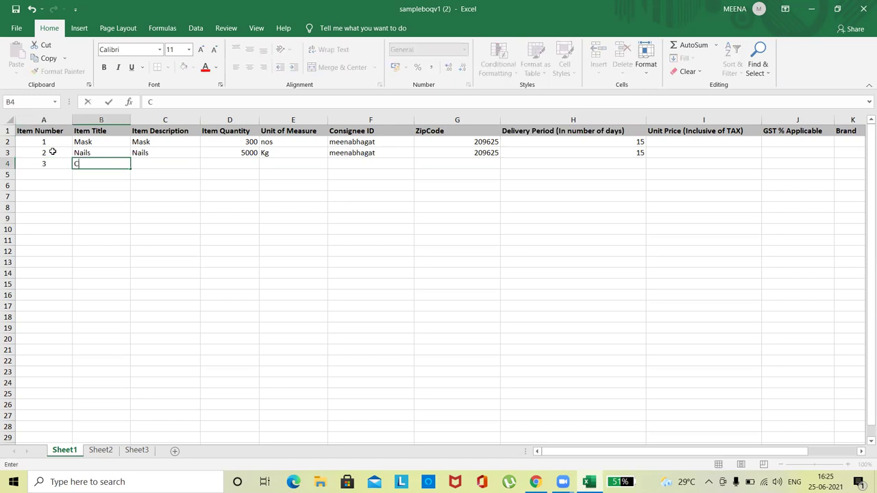
type("omputer")
key("Tab")
type("Computer")
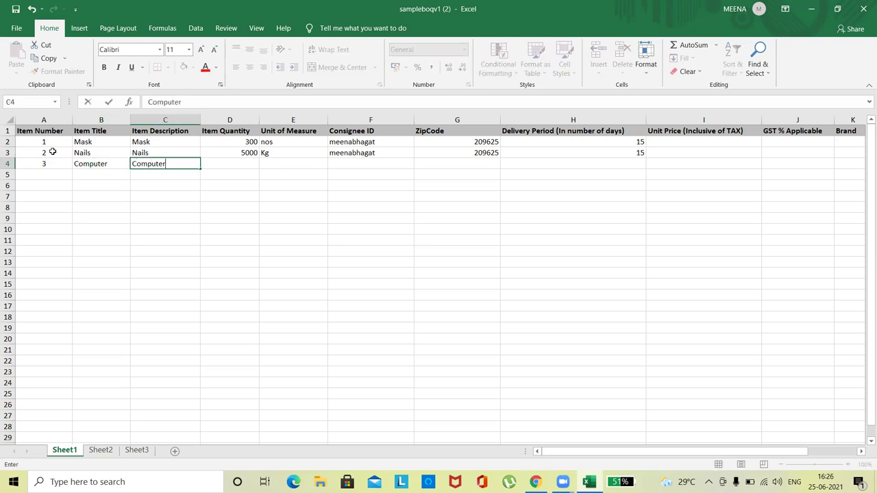
key("Tab")
type("5")
key("Tab")
type("Nos")
key("Up")
key("Down")
key("Tab")
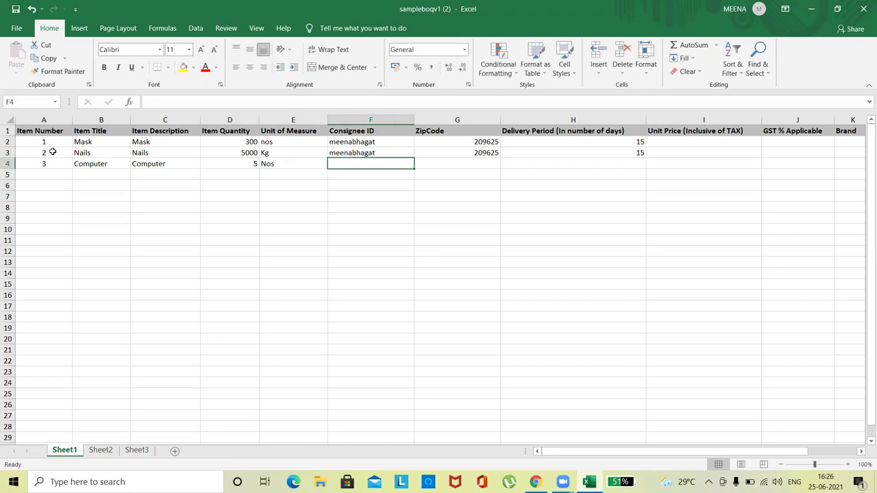
key("Tab")
type("2")
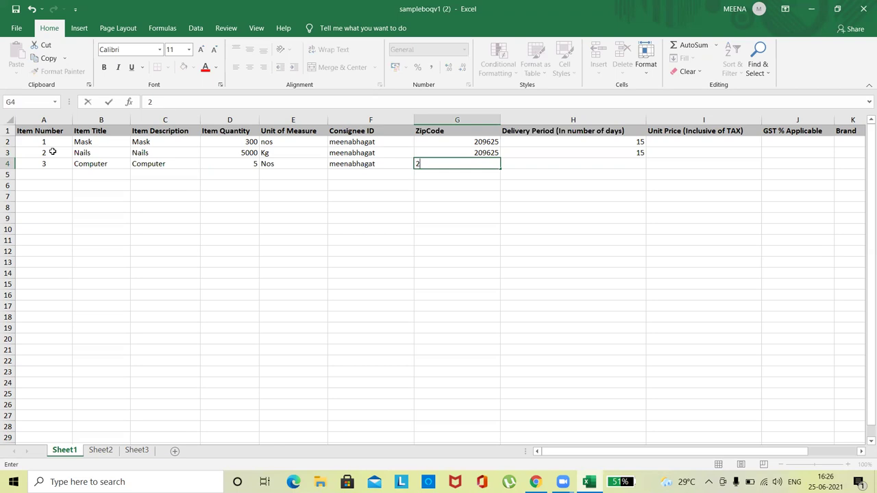
type("09625")
key("Tab")
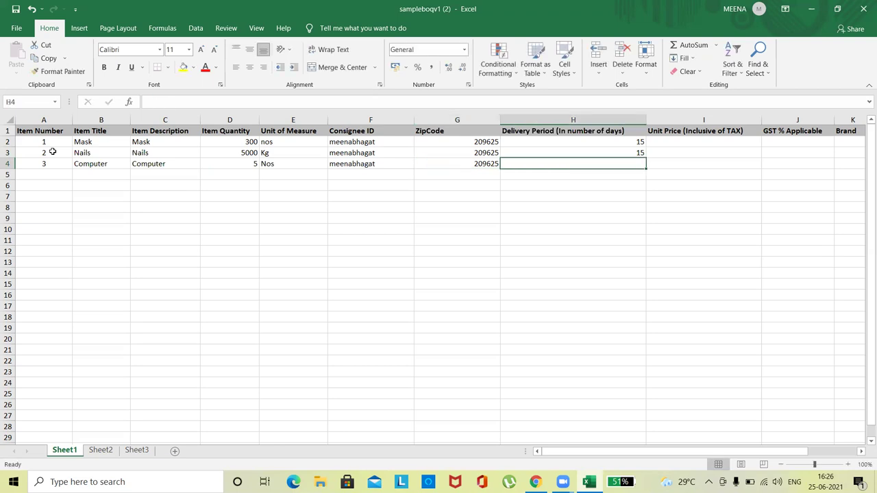
type("15")
key("Return")
key("Left")
key("Left")
key("Left")
key("Left")
key("Left")
key("Left")
key("Left")
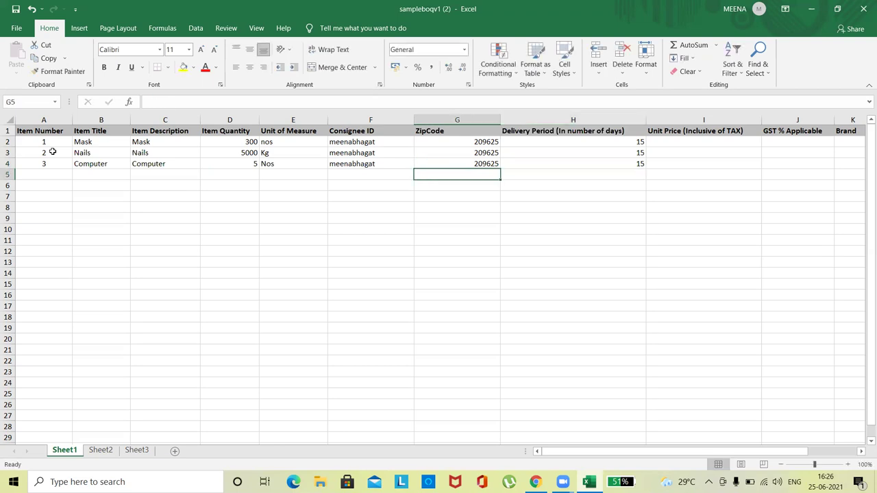
Save the filled BOQ workbook
left_click(202, 189)
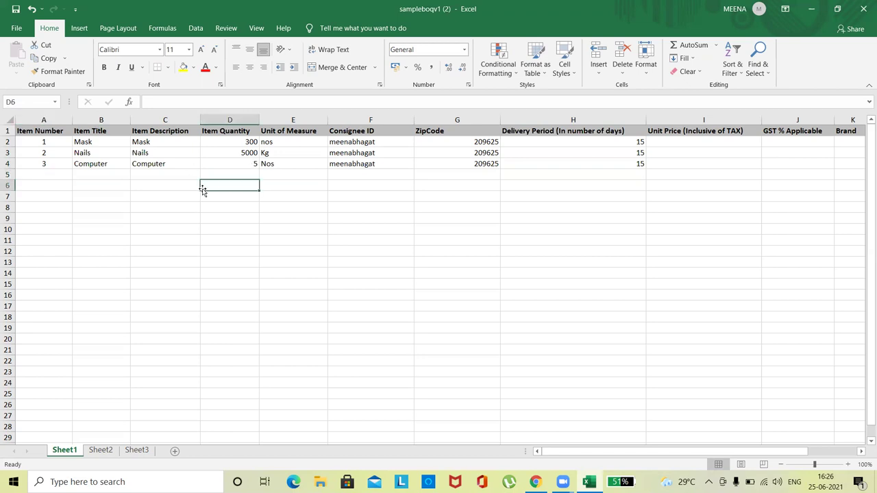
left_click(16, 9)
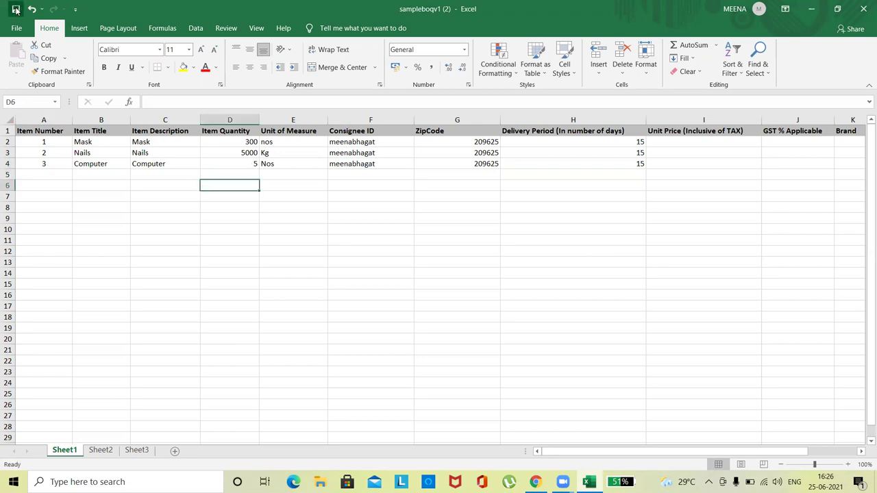
left_click(150, 247)
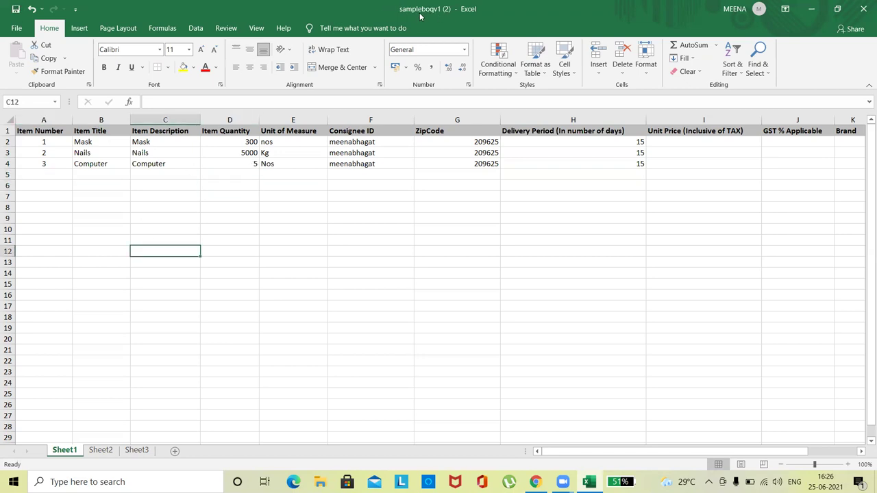
Close Excel, then upload and save sampleboqv1 (2).xlsx as the bid's BOQ specification
left_click(861, 6)
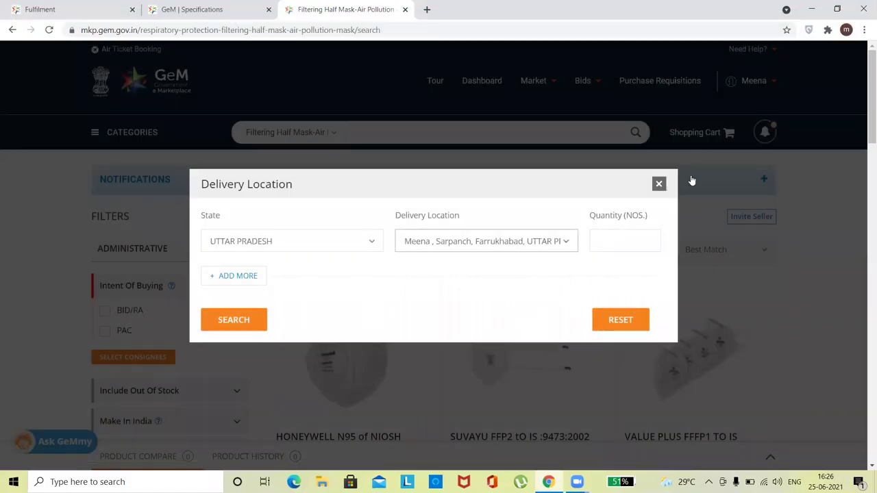
left_click(212, 8)
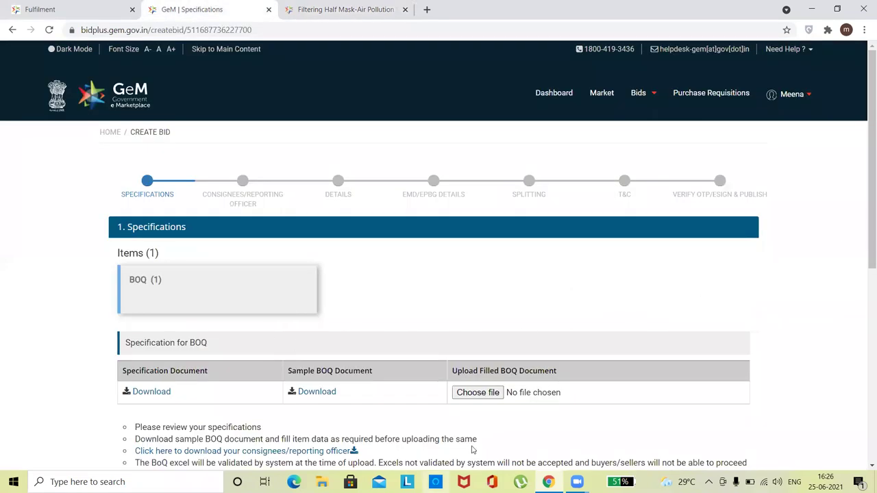
left_click(478, 392)
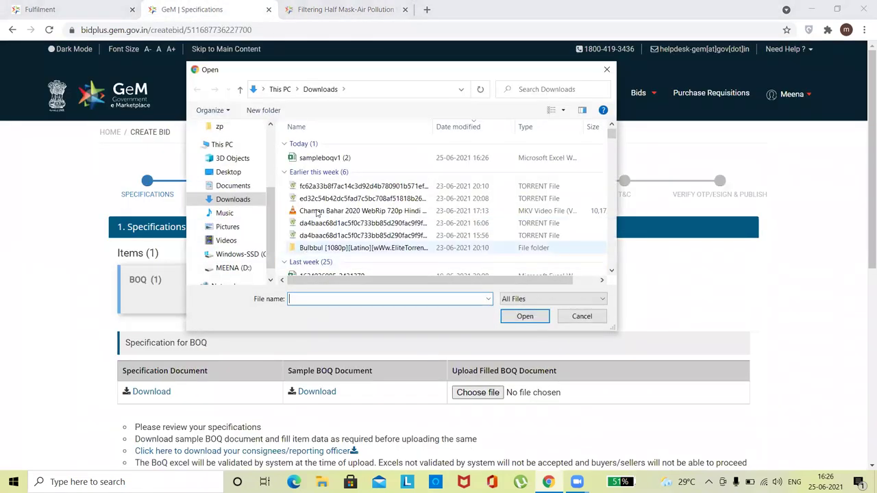
double_click(330, 159)
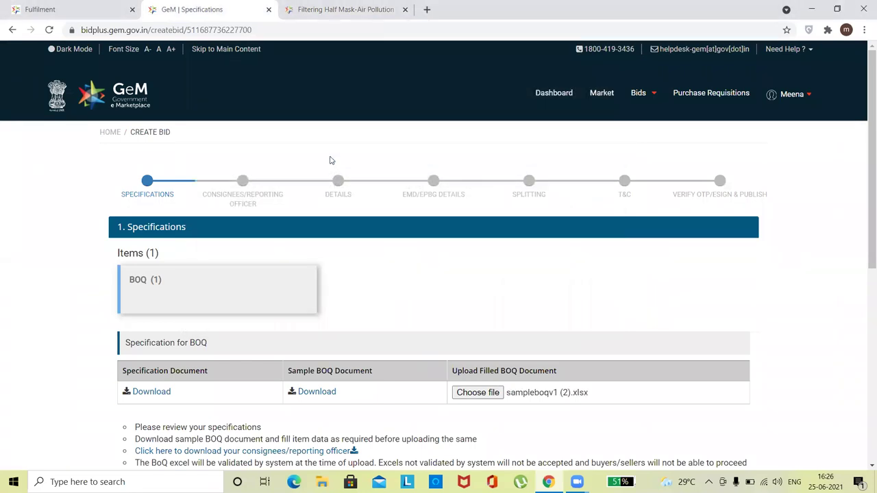
scroll(781, 286, "down", 5)
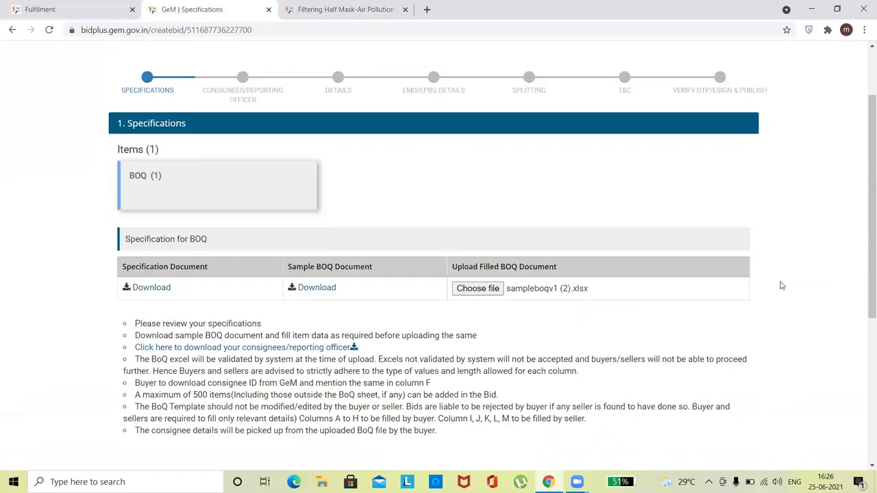
left_click(736, 237)
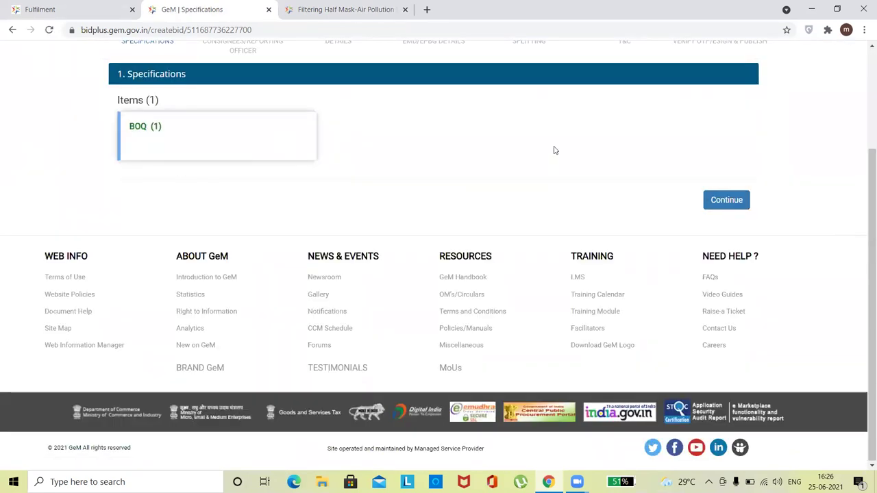
Save the BOQ consignee with quantity 1 and 15 delivery days, then continue to Details
left_click(711, 207)
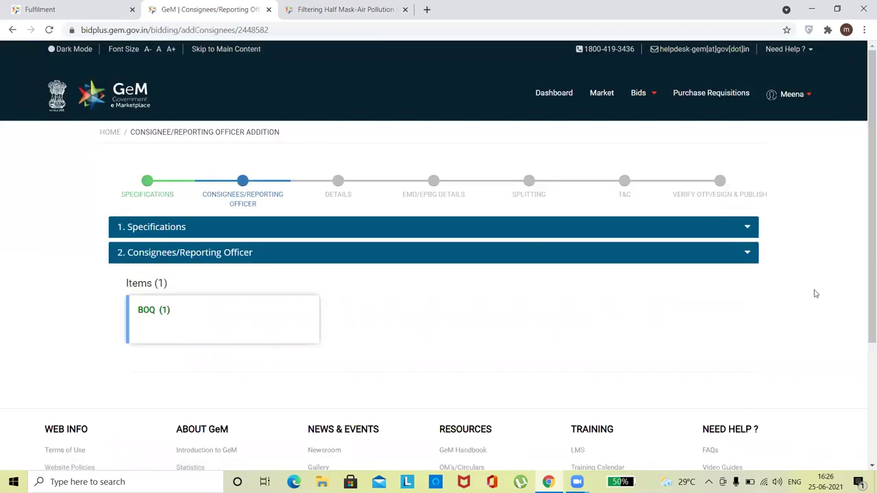
scroll(802, 308, "down", 2)
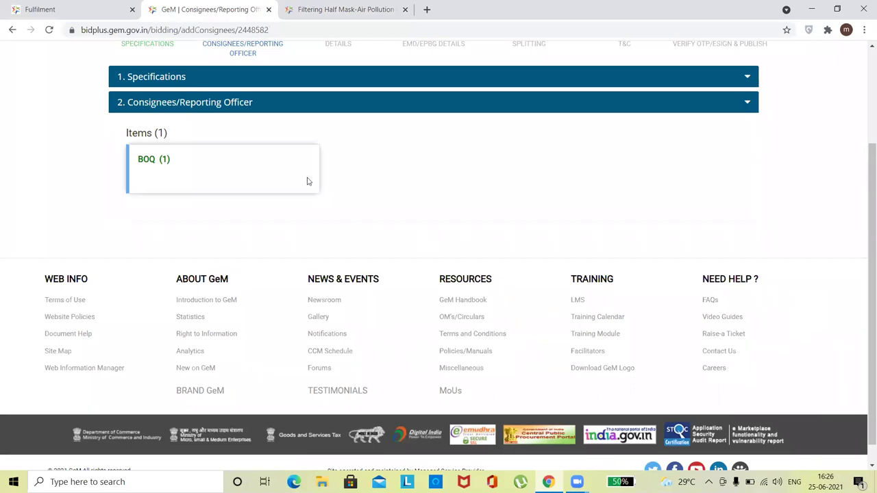
left_click(308, 182)
left_click(713, 346)
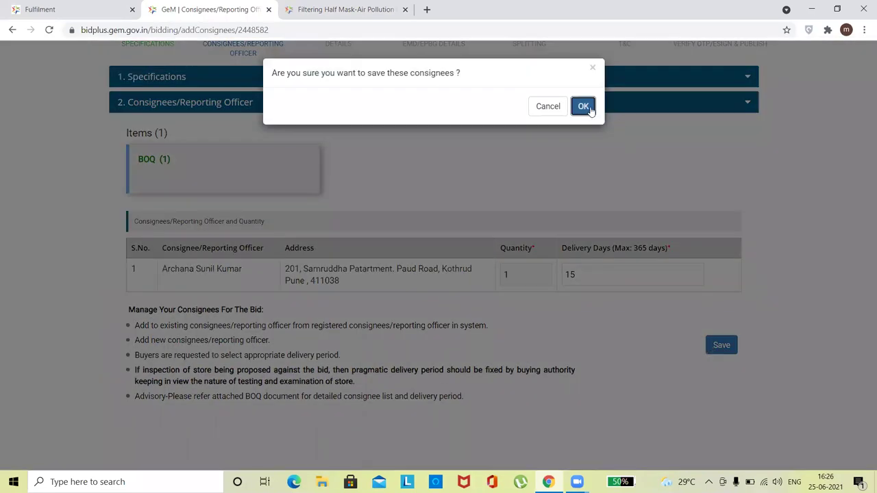
left_click(583, 107)
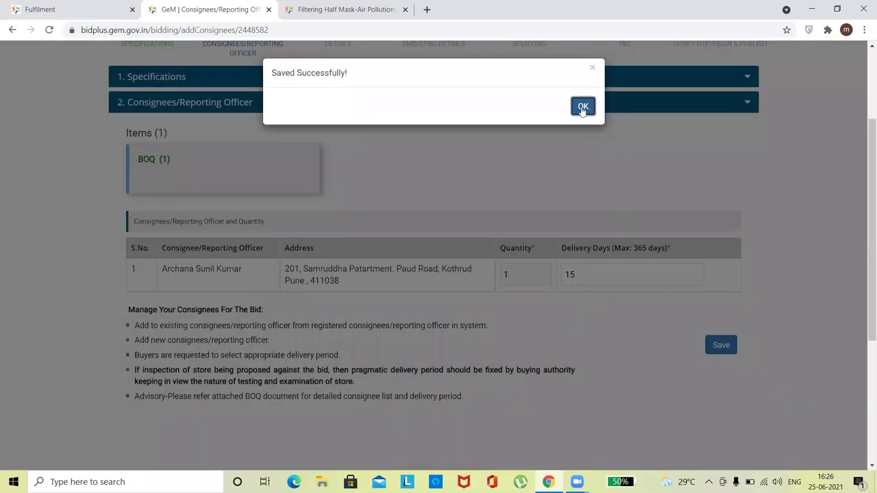
left_click(583, 108)
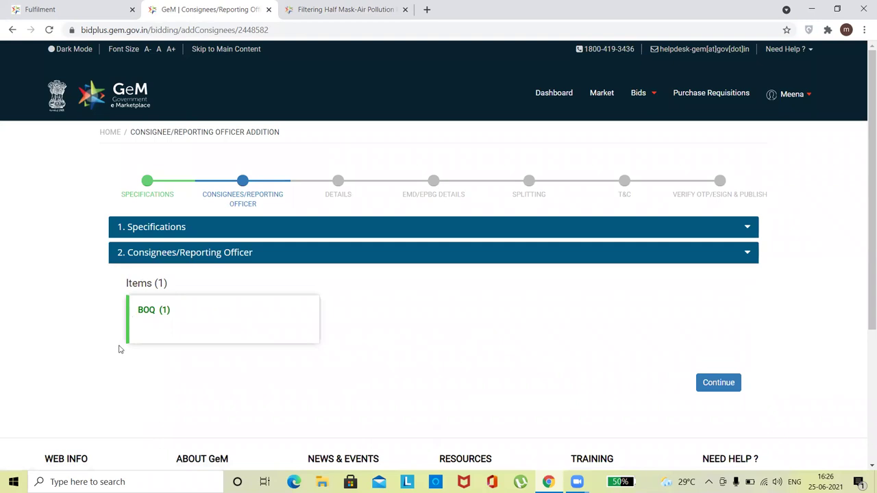
left_click(723, 382)
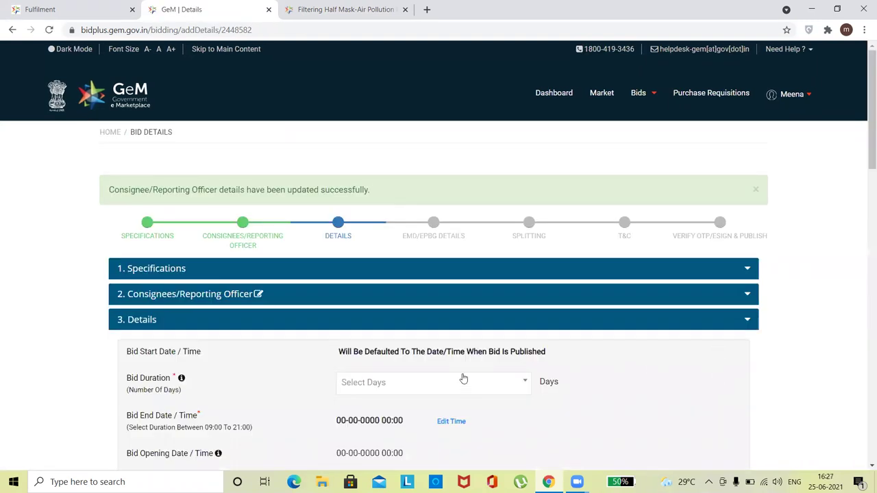
Set the bid duration to 10 days and technical clarification time to 2 days
left_click(463, 378)
left_click(401, 271)
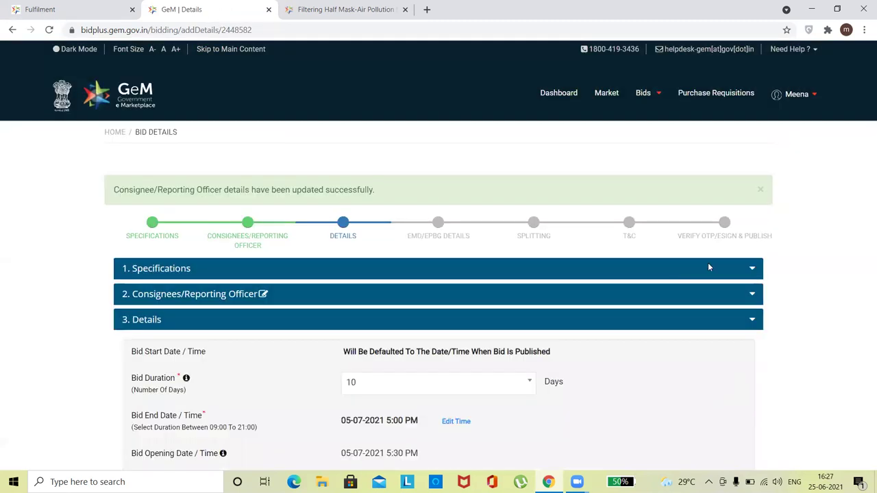
left_click(442, 229)
scroll(795, 240, "down", 3)
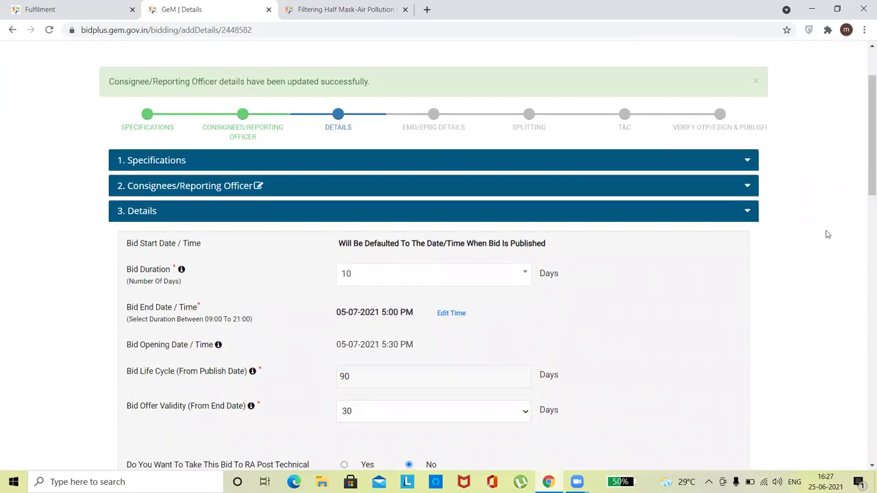
scroll(827, 234, "down", 4)
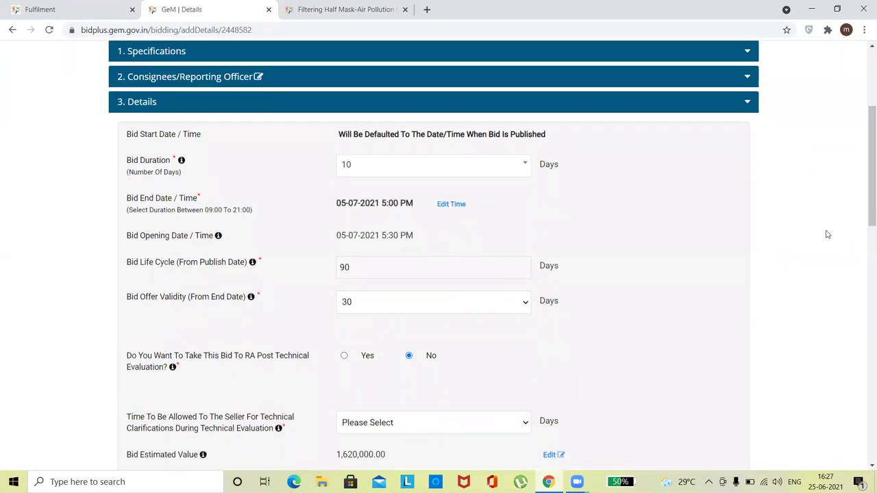
scroll(827, 234, "down", 4)
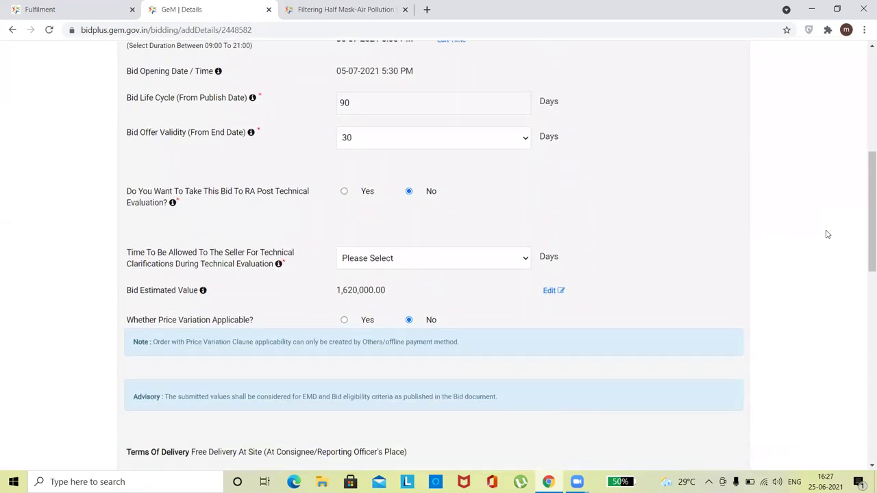
left_click(388, 264)
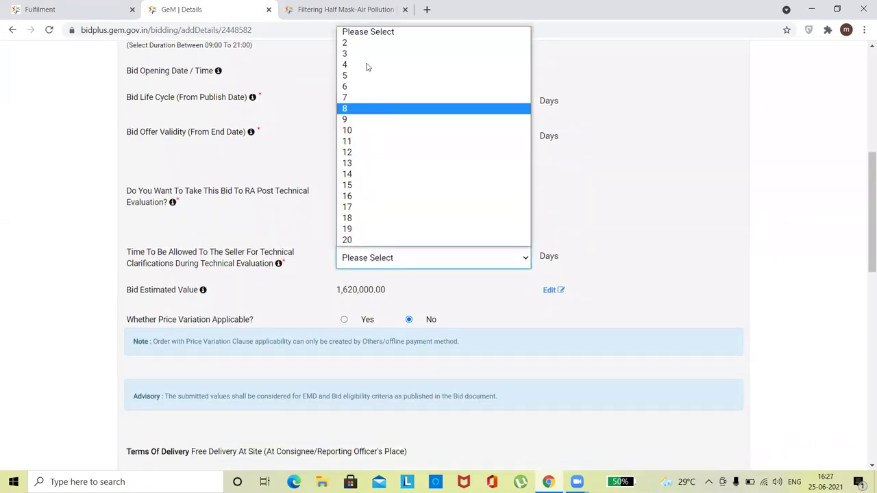
left_click(357, 42)
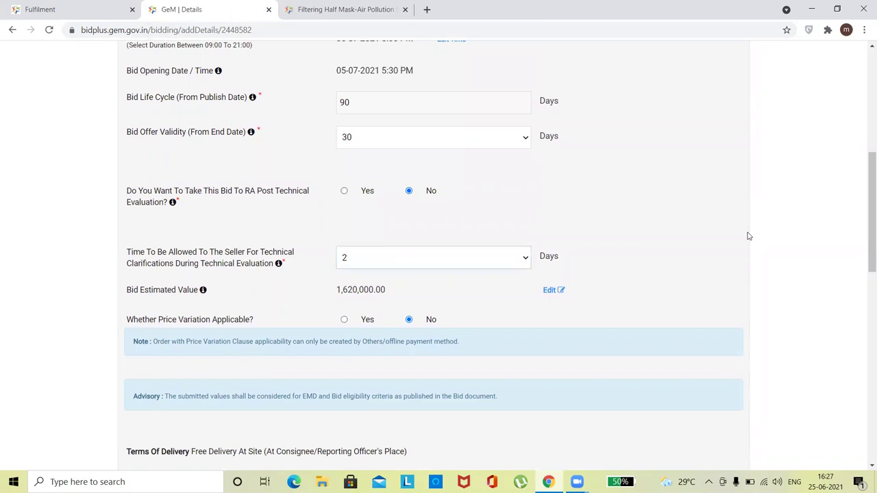
Set bidder turnover and years of past experience both to 0
scroll(747, 235, "down", 2)
scroll(749, 235, "down", 7)
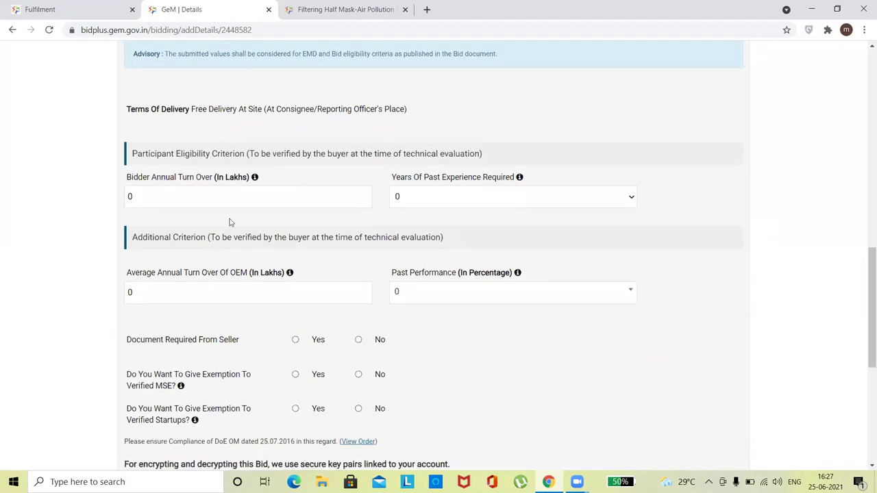
left_click(199, 199)
key("BackSpace")
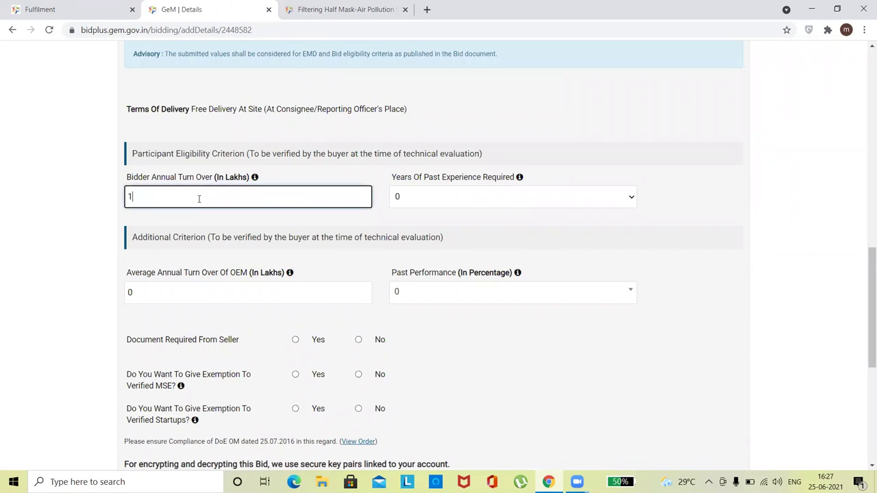
type("1")
key("Tab")
key("1")
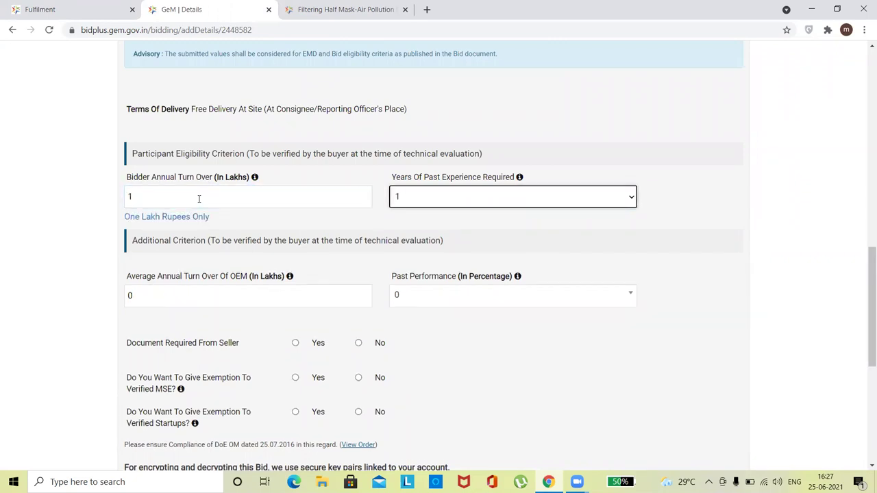
left_click(433, 200)
left_click(412, 216)
left_click(285, 201)
key("BackSpace")
type("0")
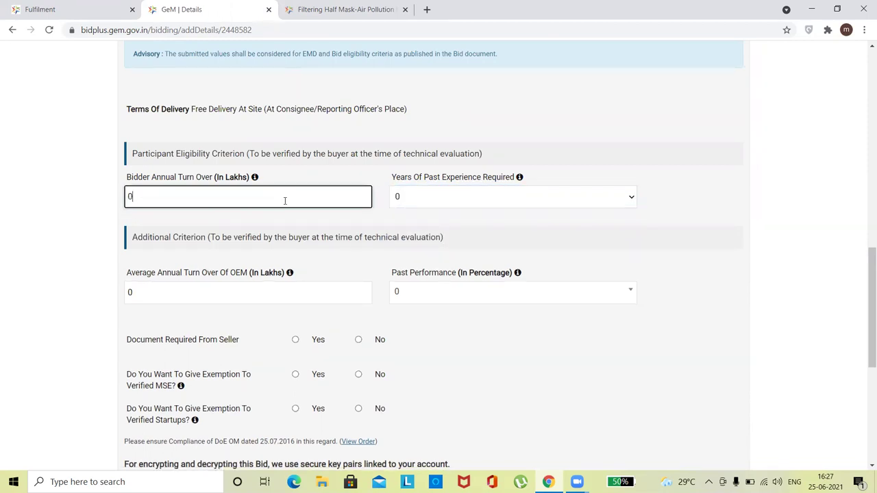
left_click(759, 225)
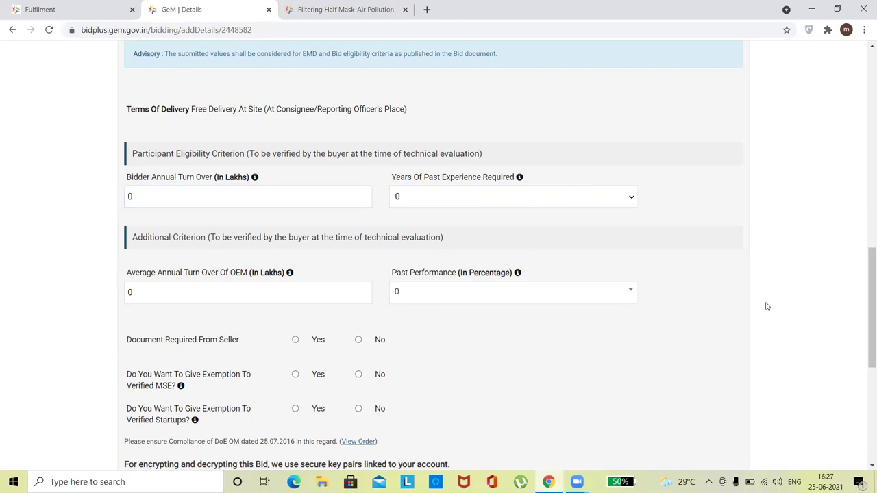
Answer No to seller documents and MSE exemption, then save the bid details
scroll(751, 287, "down", 2)
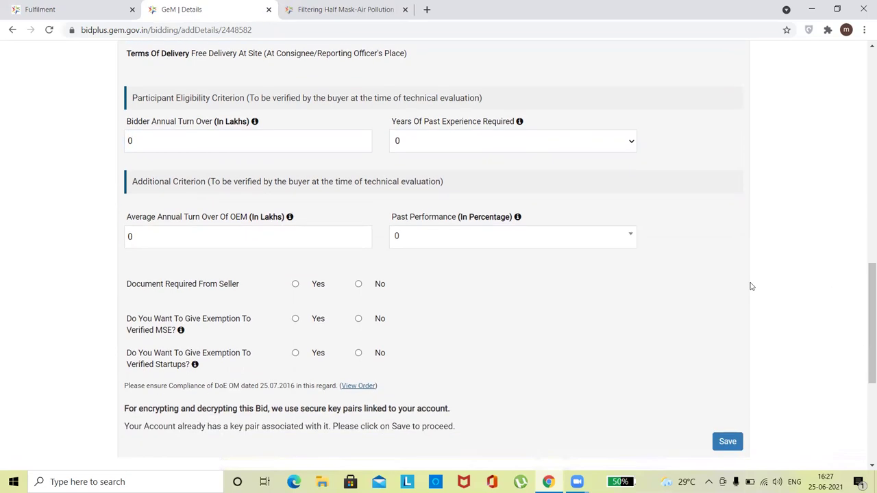
left_click(358, 225)
left_click(358, 260)
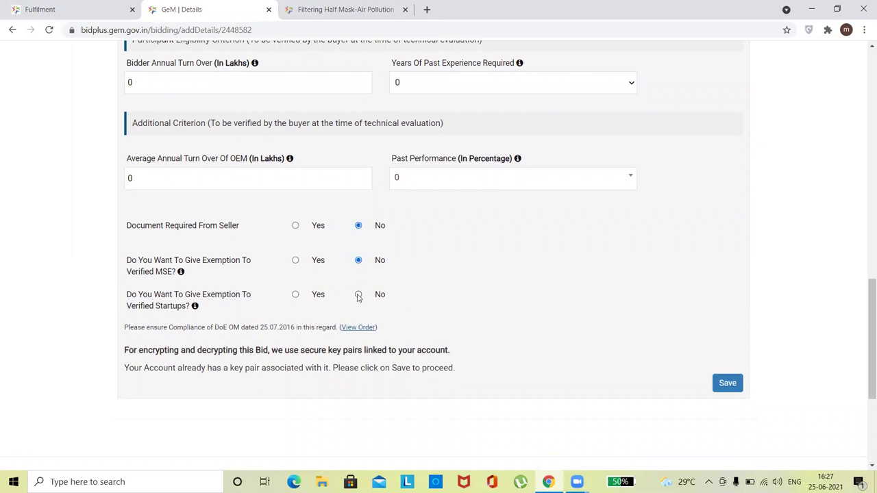
left_click(733, 385)
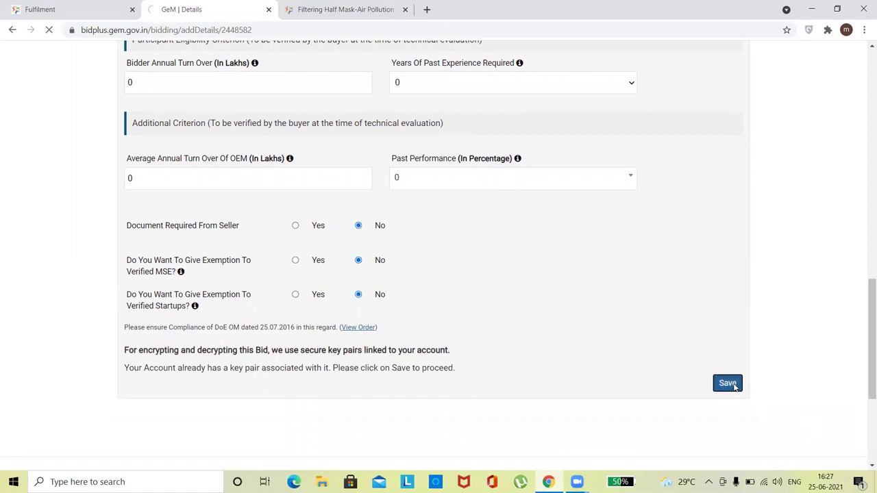
left_click_drag(865, 207, 864, 329)
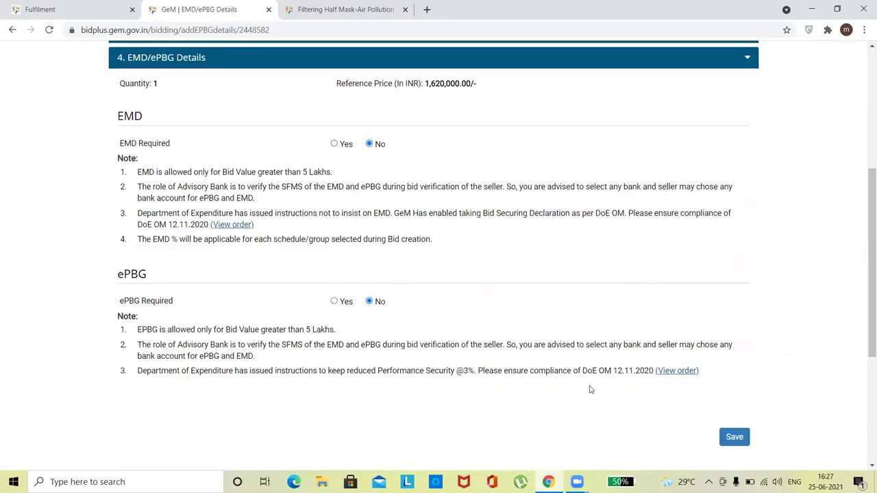
left_click(734, 438)
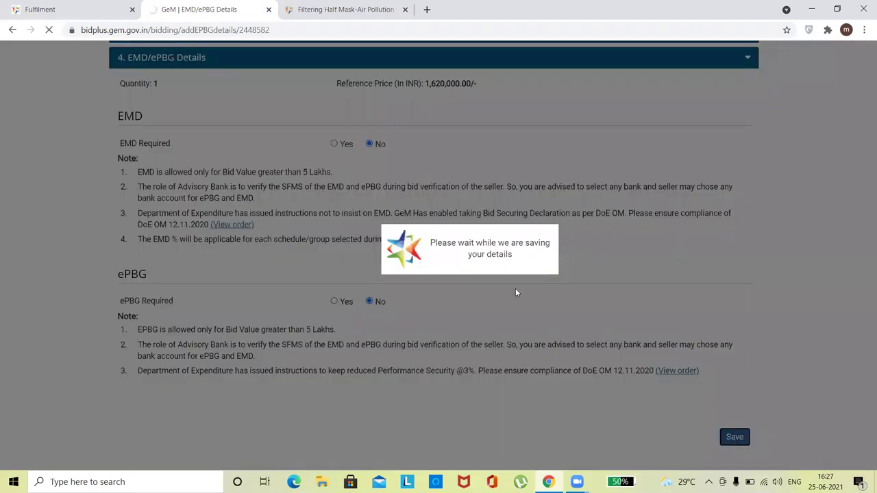
scroll(864, 240, "down", 4)
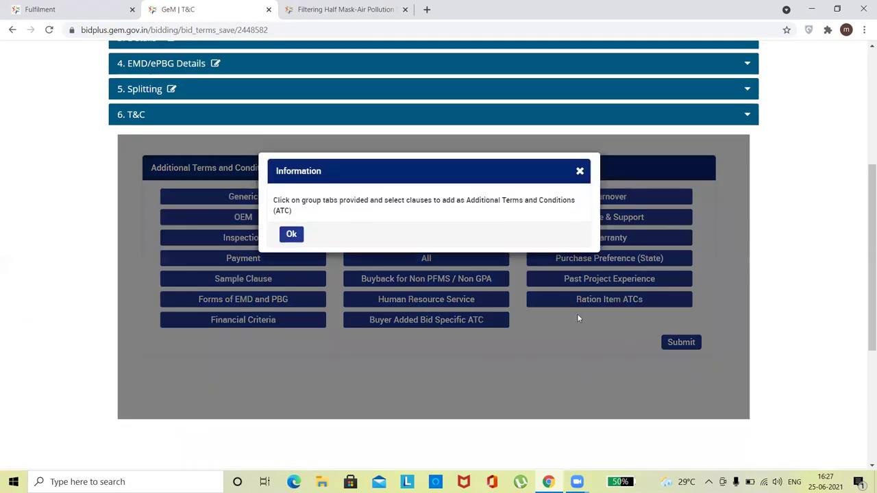
left_click(292, 235)
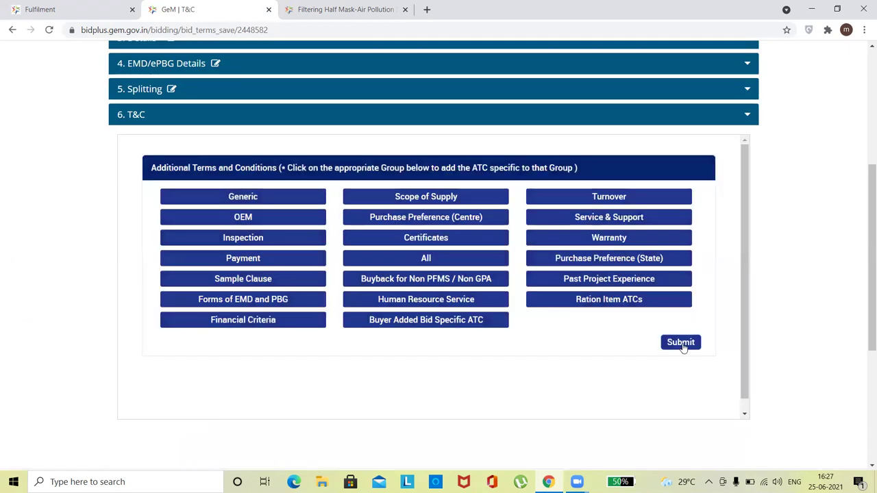
left_click(681, 344)
left_click(292, 235)
left_click(683, 345)
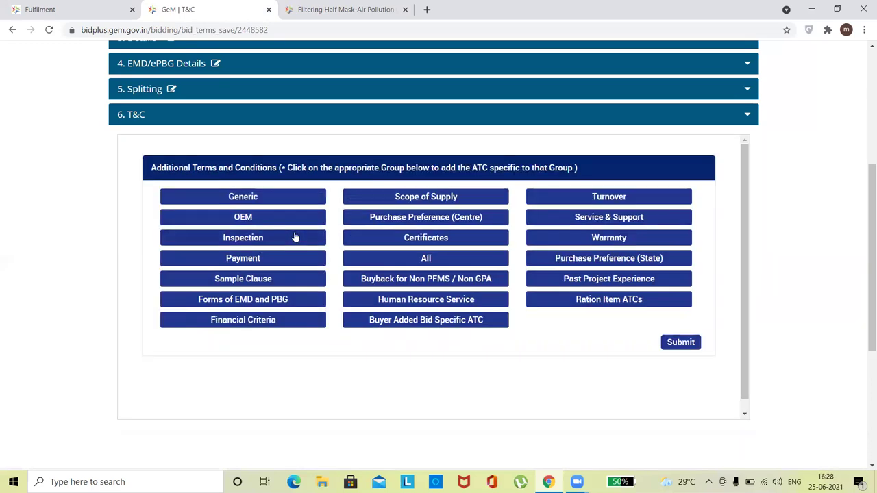
left_click(293, 235)
Add a text-based clause under Buyer Added Bid Specific ATC
left_click(405, 321)
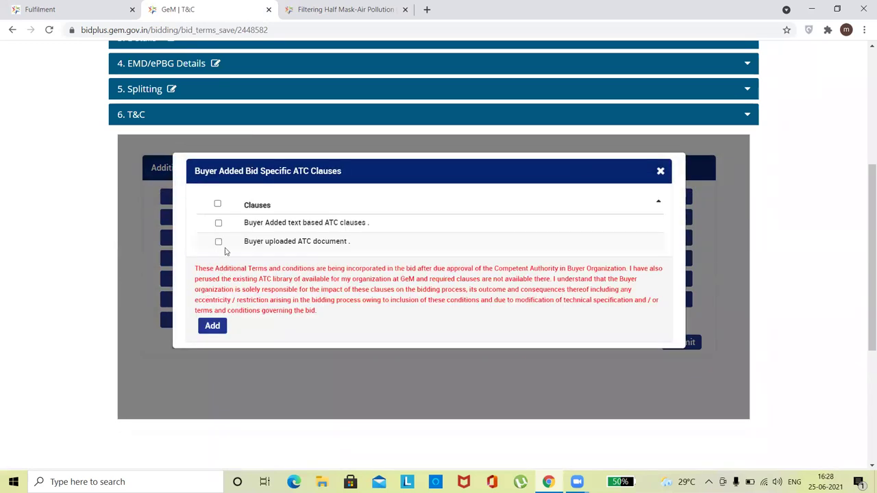
left_click(219, 242)
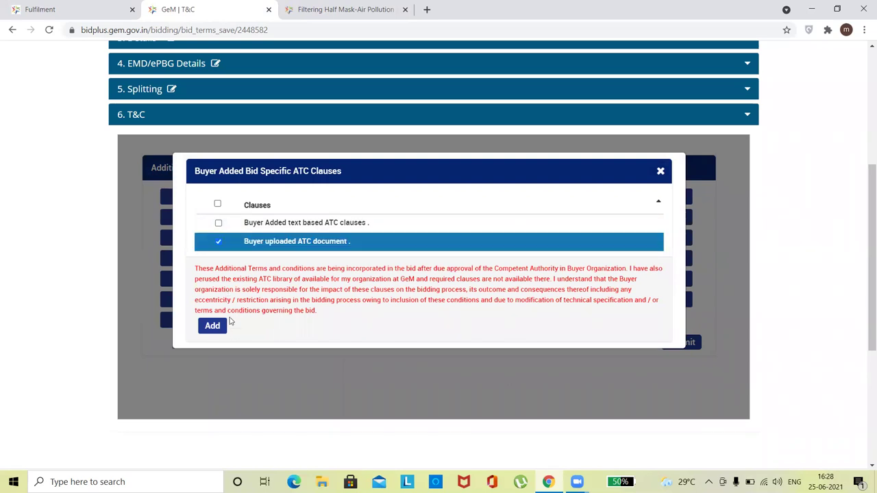
left_click(219, 242)
left_click(218, 226)
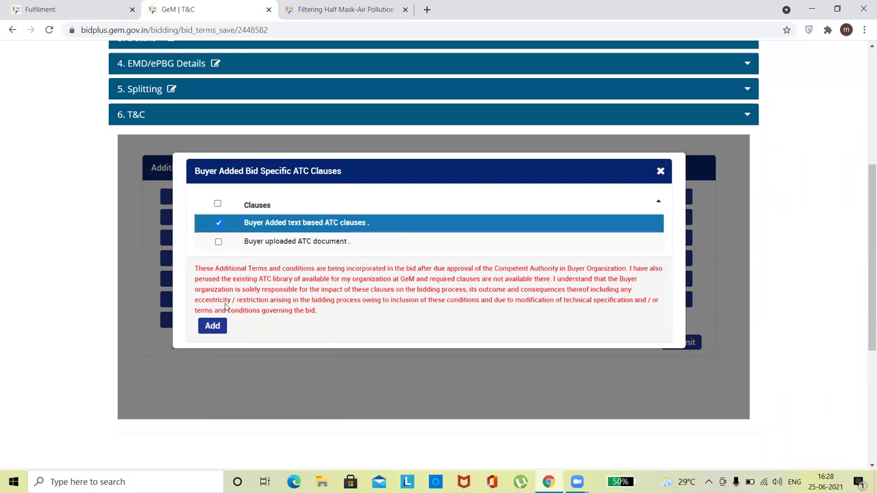
left_click(212, 326)
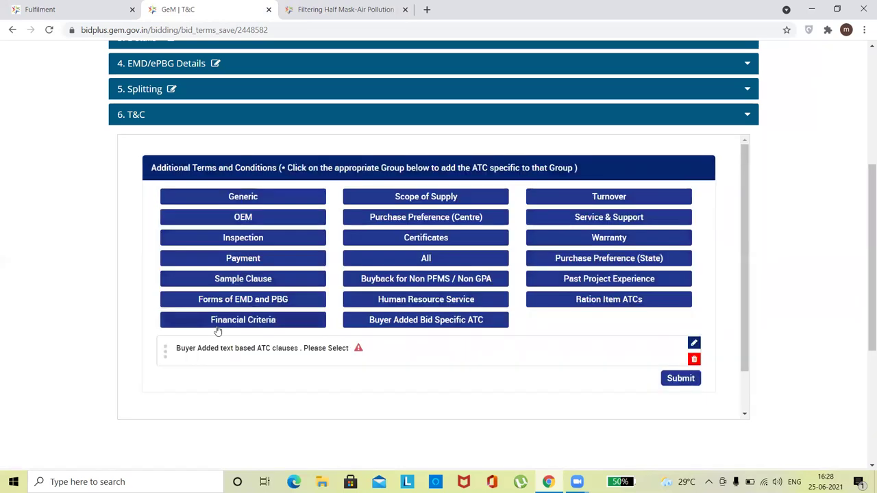
Write the clause as '1. GST' and 'OEM CERTIFICATE', update it, and submit the T&C
left_click(694, 343)
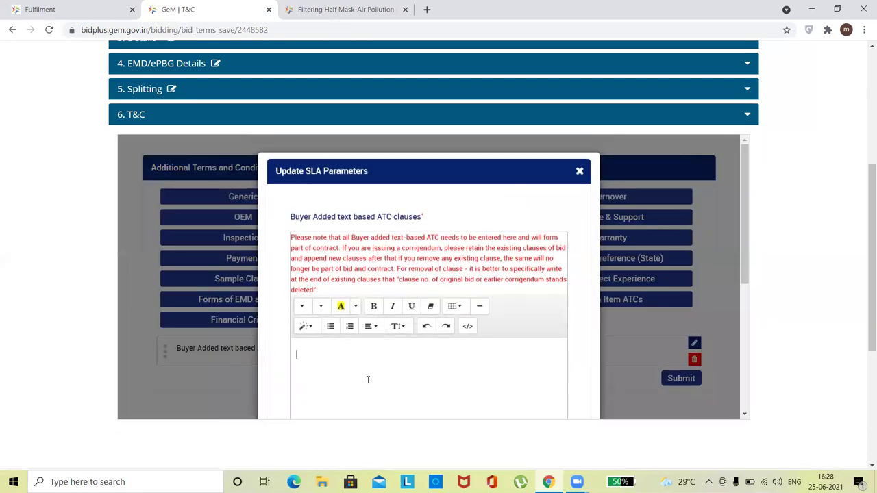
type("1. GST")
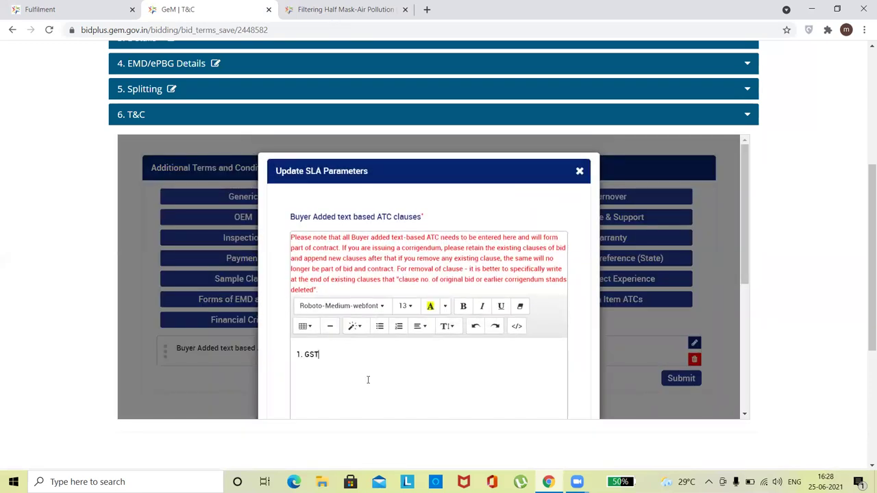
scroll(403, 355, "down", 5)
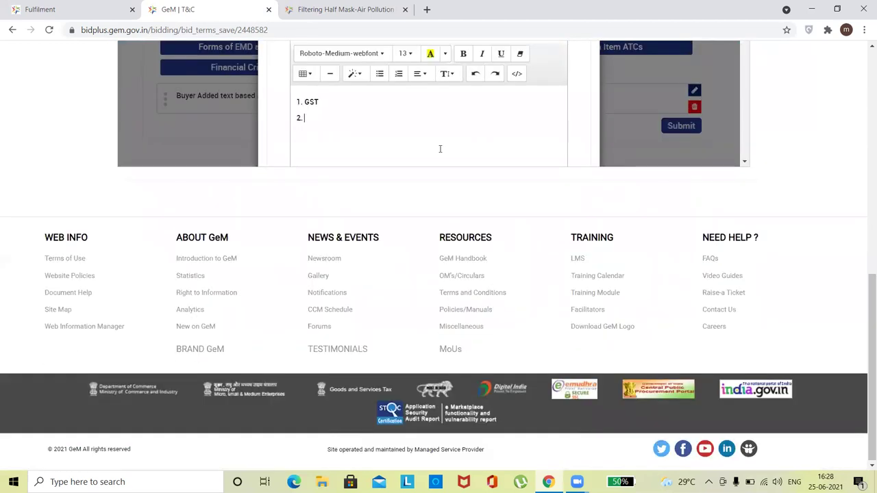
type("OEM CERTIFIC")
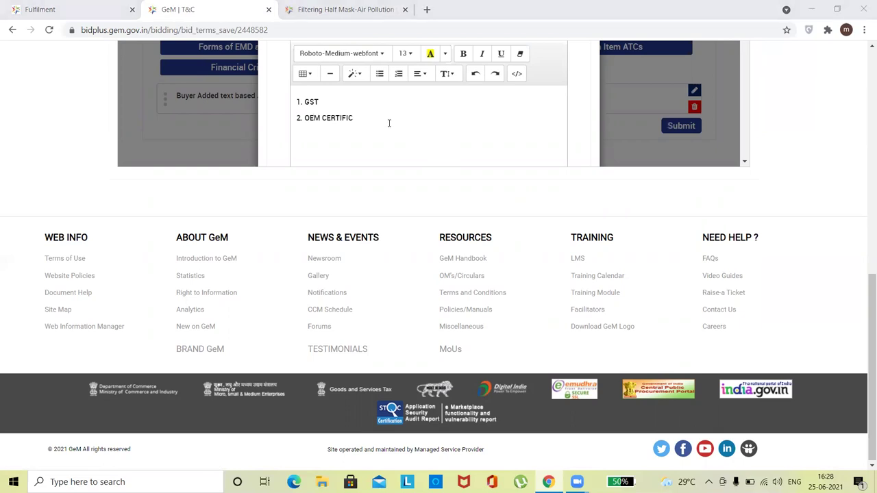
type("ATE")
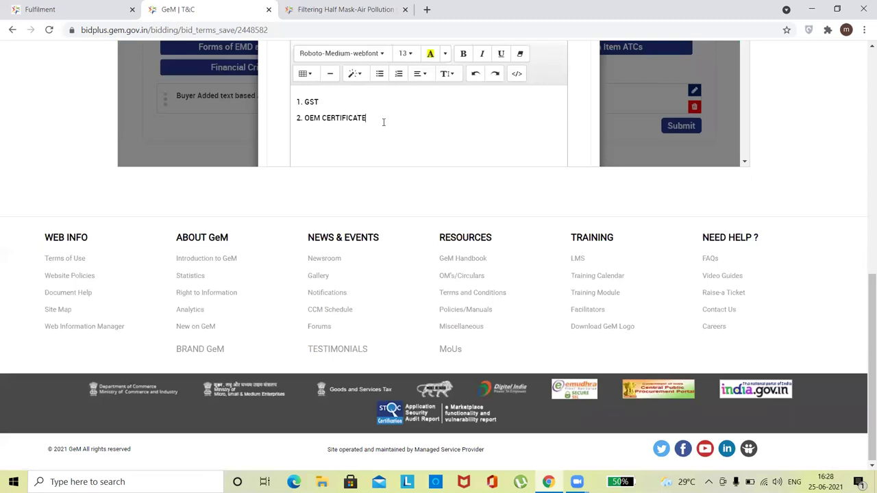
scroll(719, 240, "up", 3)
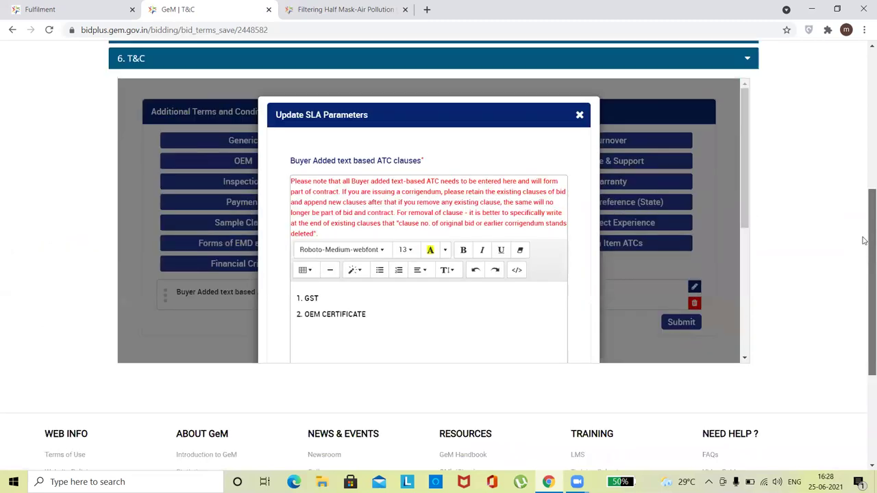
scroll(587, 192, "down", 5)
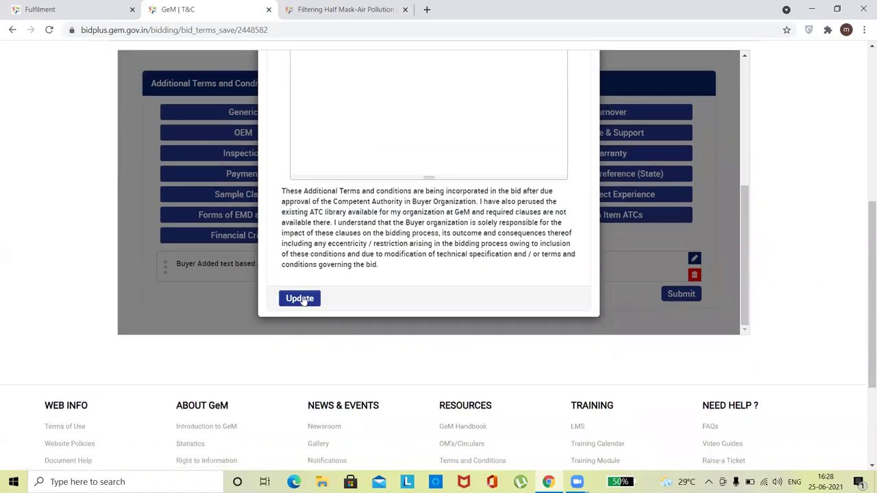
left_click(299, 300)
left_click(292, 139)
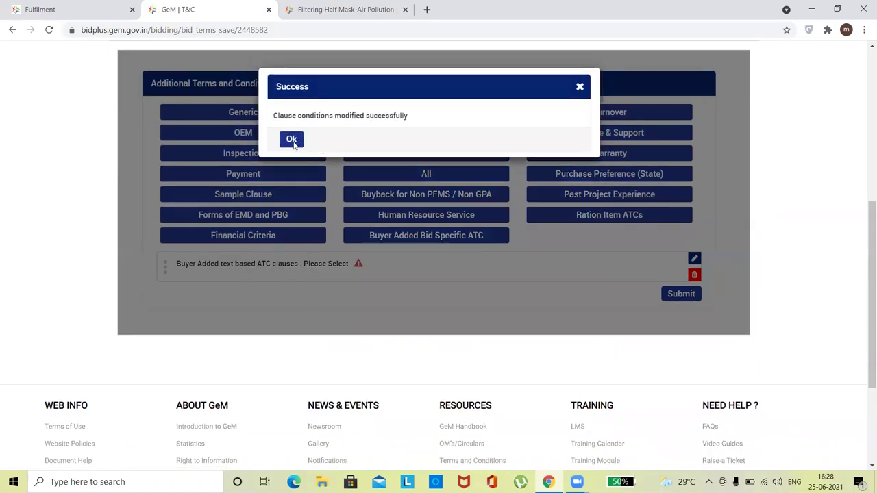
left_click(682, 316)
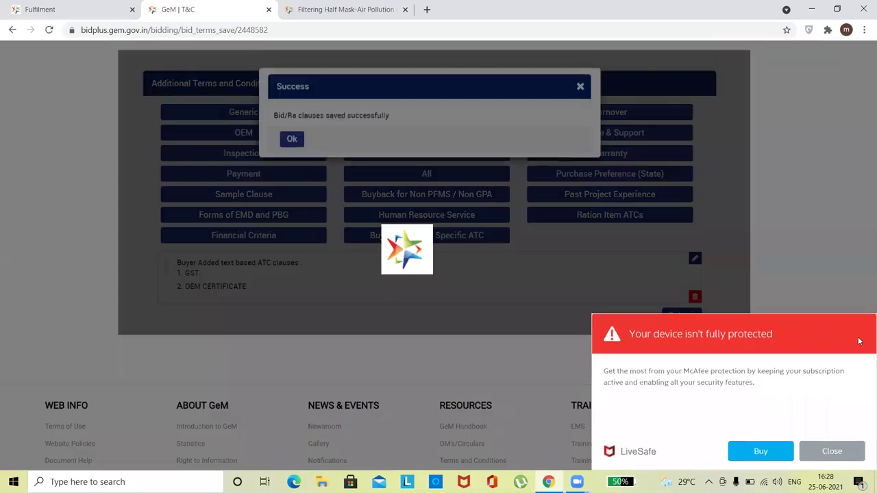
Agree to GeM's Terms & Condition and request the OTP to verify and publish
left_click(296, 146)
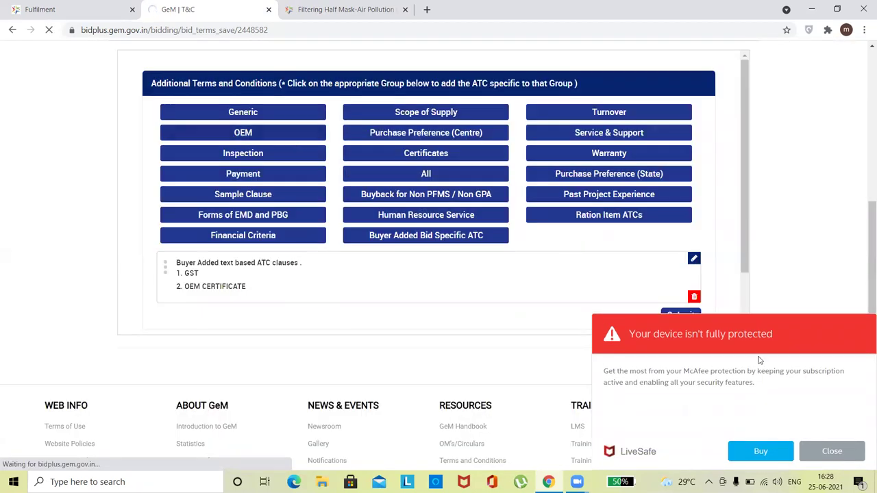
left_click(843, 453)
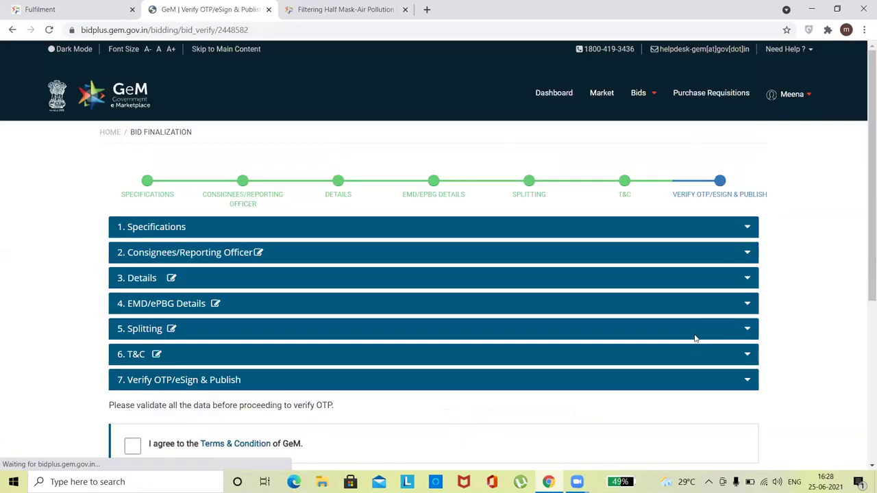
scroll(864, 344, "down", 1)
scroll(864, 344, "down", 3)
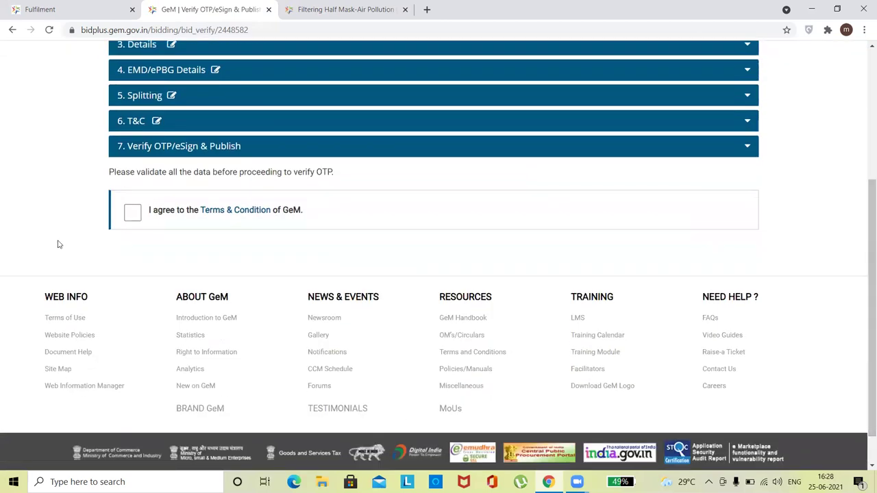
left_click(130, 213)
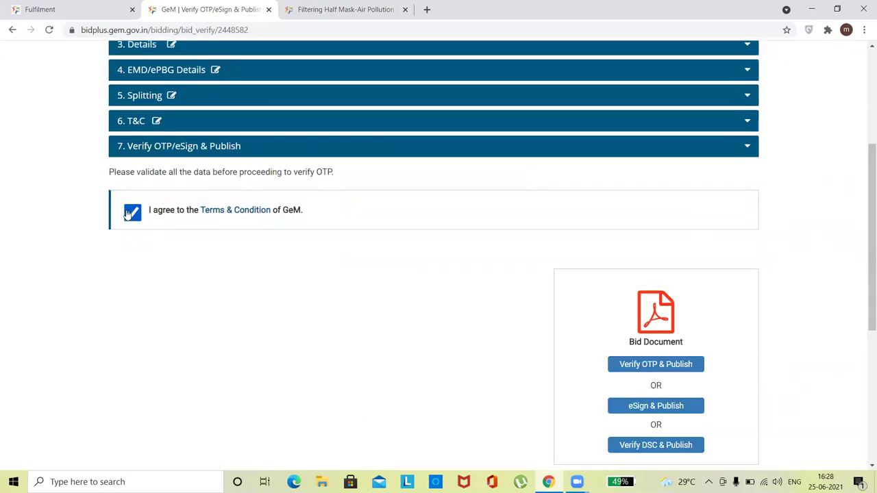
left_click(655, 368)
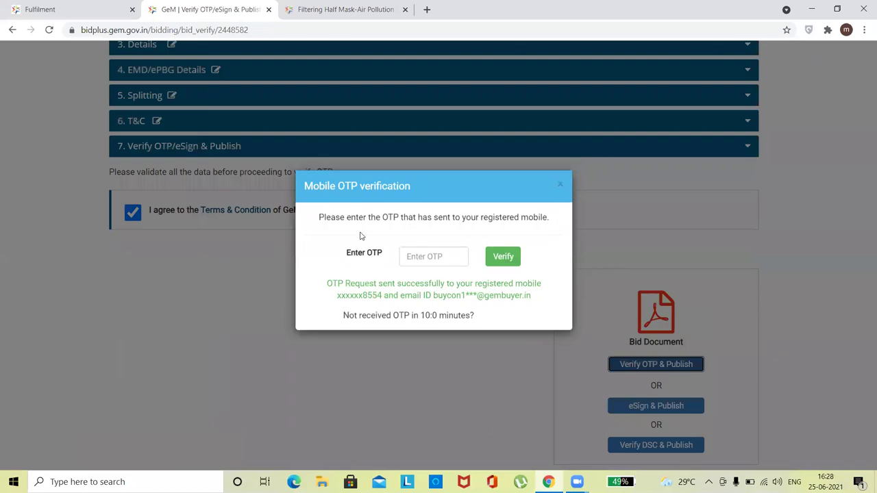
Close the OTP verification prompt and acknowledge the don't-refresh warning
left_click(447, 259)
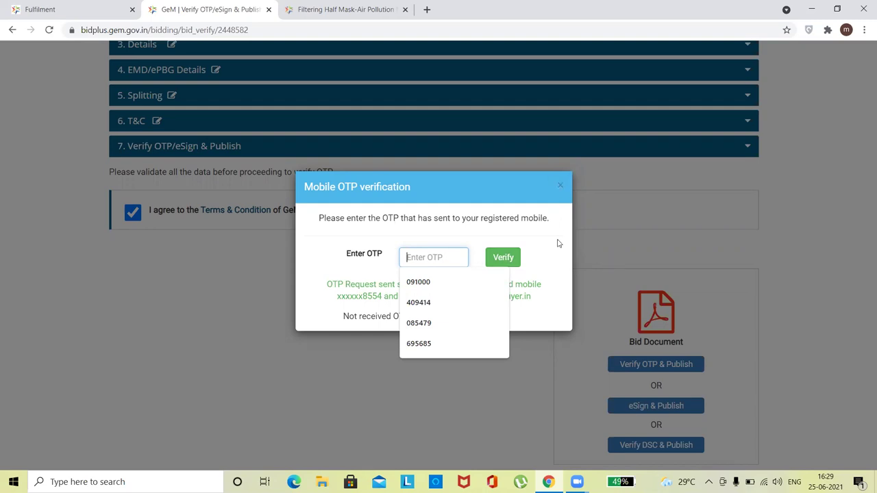
left_click(560, 190)
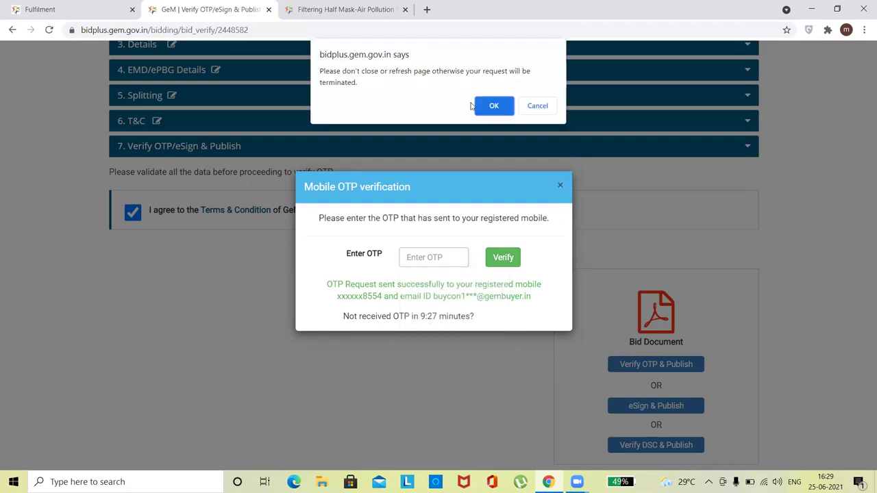
left_click(492, 104)
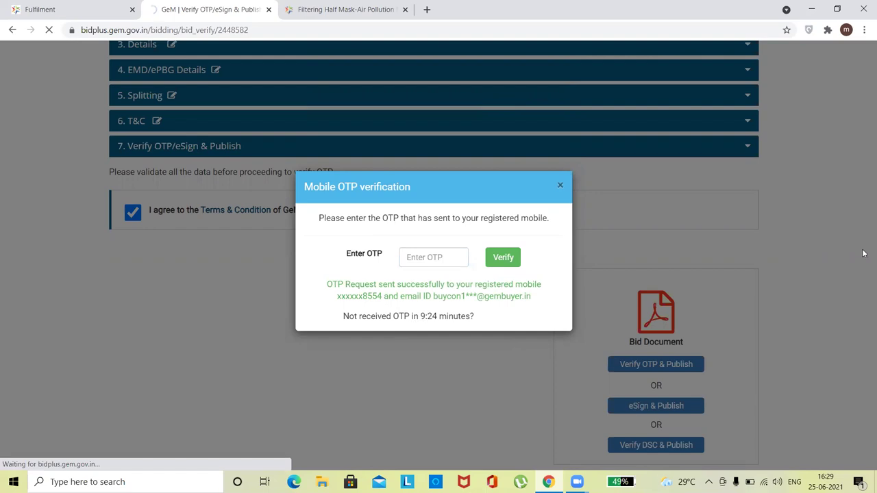